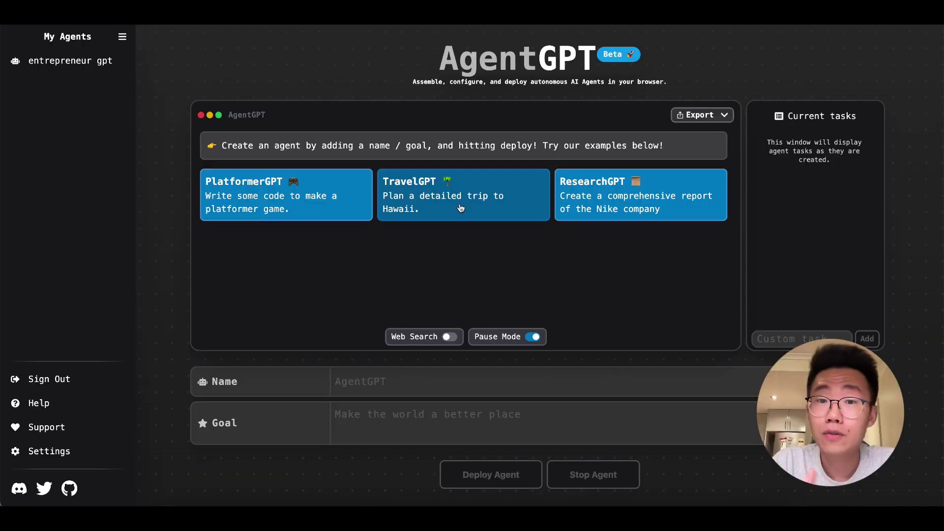
- Load the TravelGPT agent and resume it so it keeps planning the detailed Hawaii trip
click(442, 201)
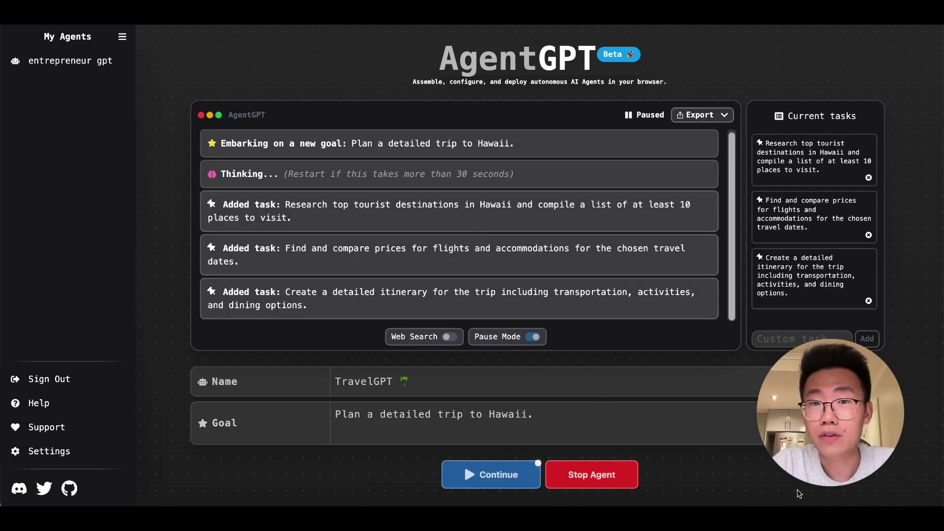
click(455, 480)
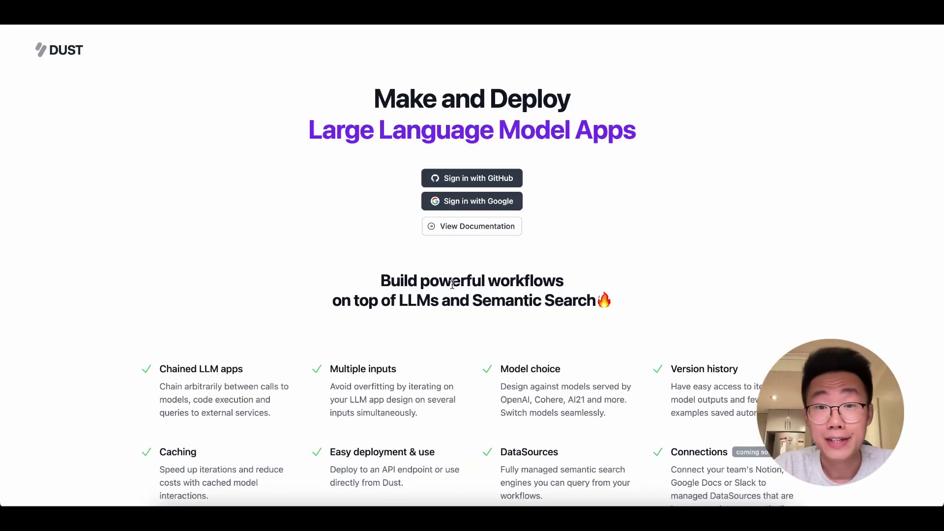
- Open Dust's wedding-thank-yous community example app and scroll through its specification
scroll(452, 284, down, 7)
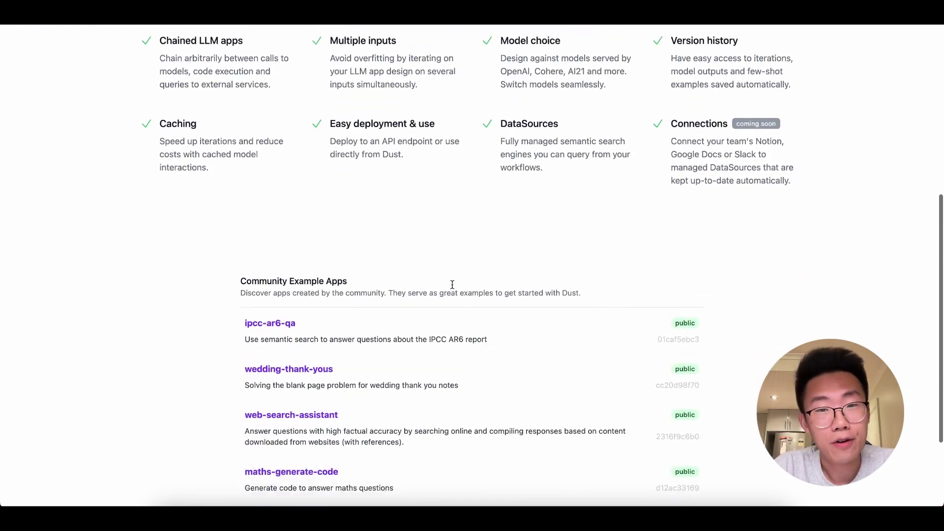
scroll(452, 284, down, 3)
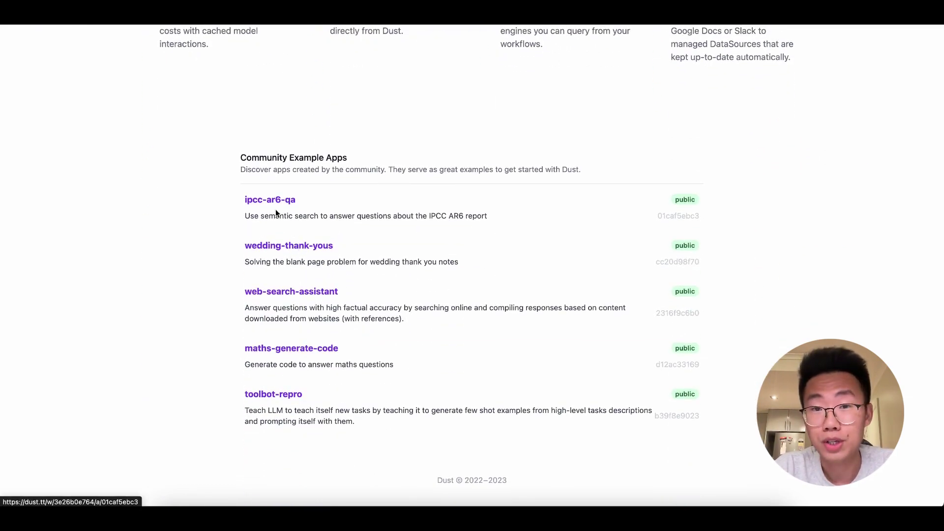
click(279, 245)
scroll(321, 294, down, 1)
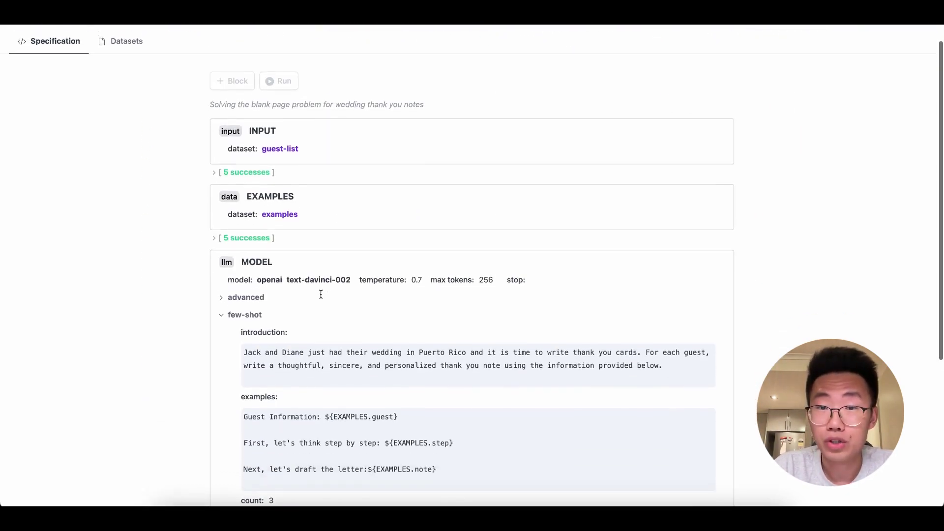
scroll(320, 294, down, 5)
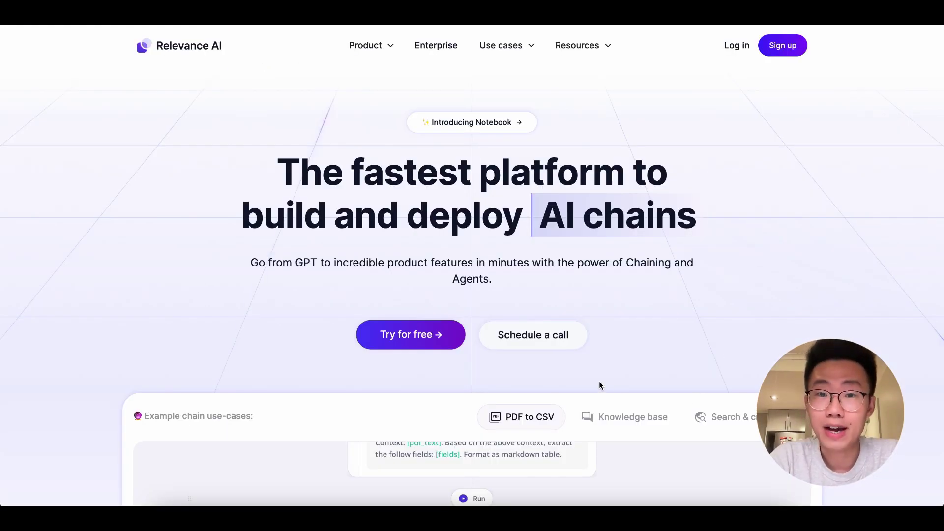
scroll(598, 382, down, 3)
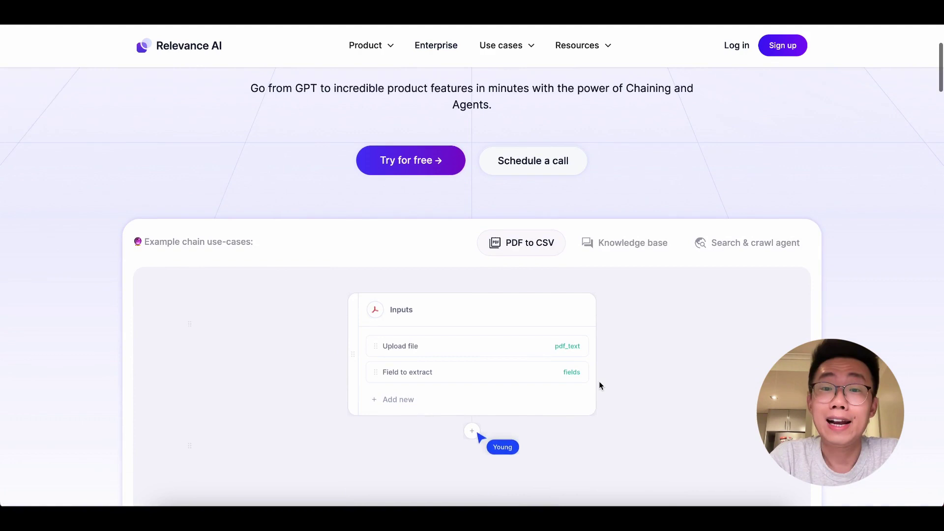
scroll(598, 382, down, 3)
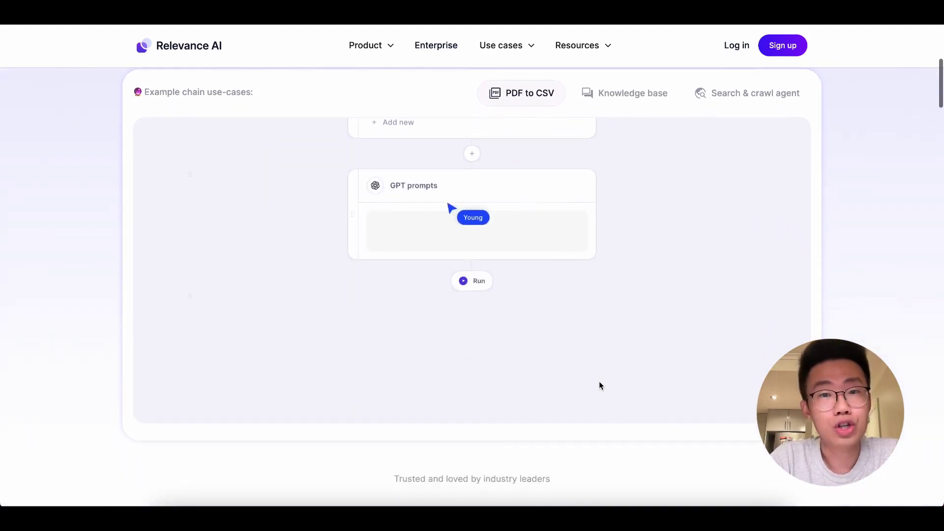
scroll(599, 381, down, 10)
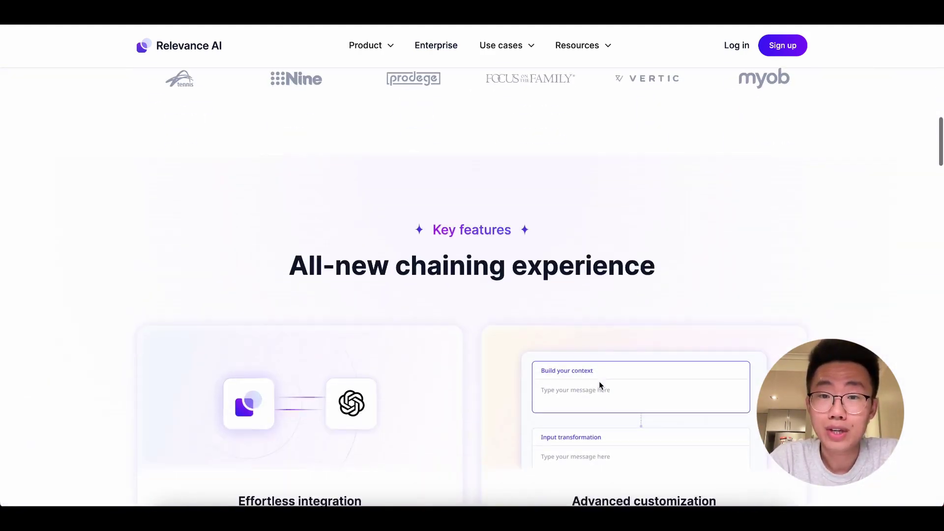
scroll(598, 382, down, 12)
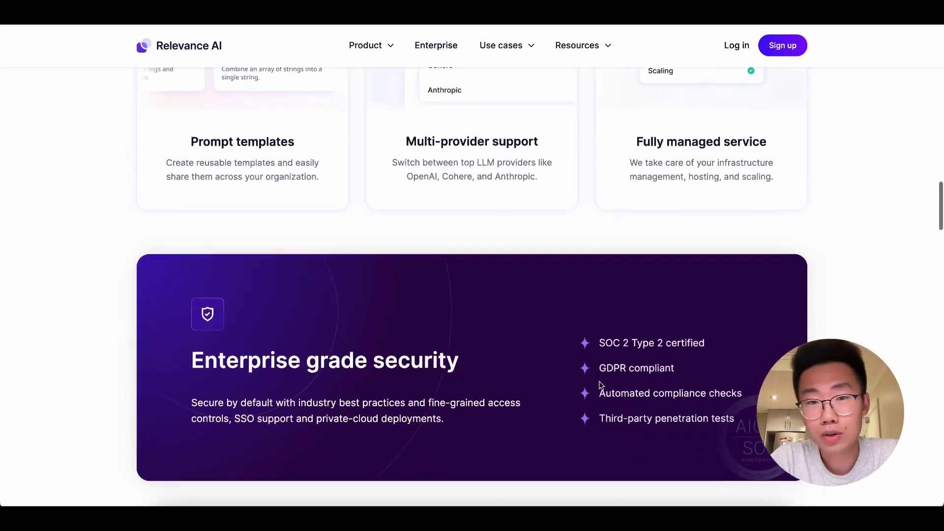
scroll(599, 384, down, 3)
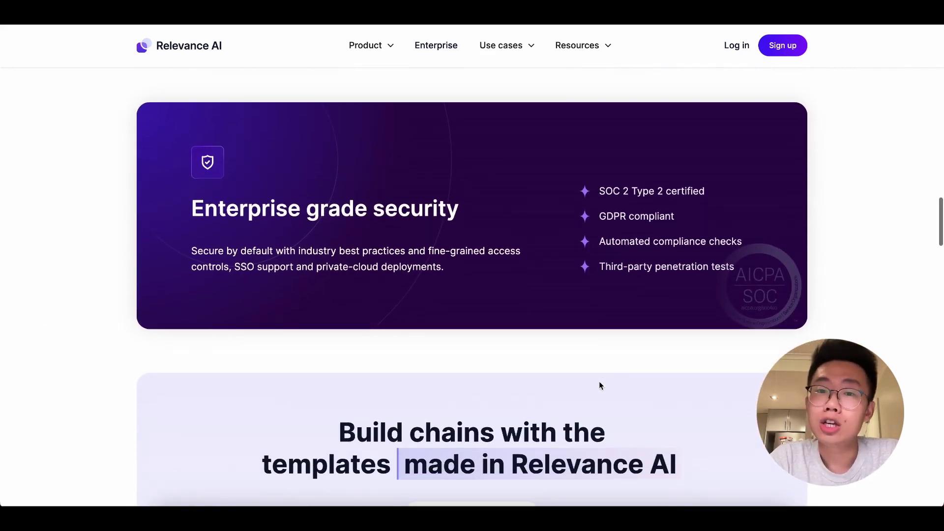
key(Home)
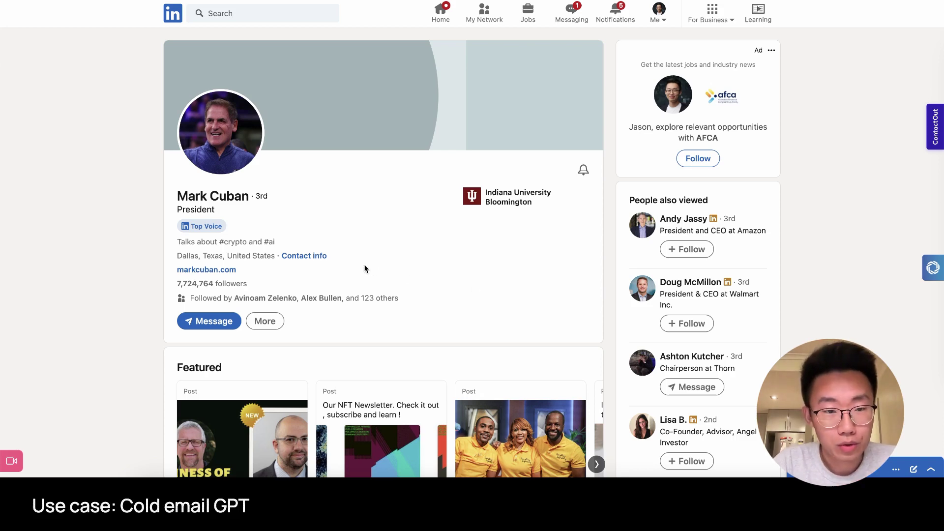
- Scroll the LinkedIn profile down to Skills, then web-search the entrepreneur's name plus 'ai'
scroll(364, 268, down, 7)
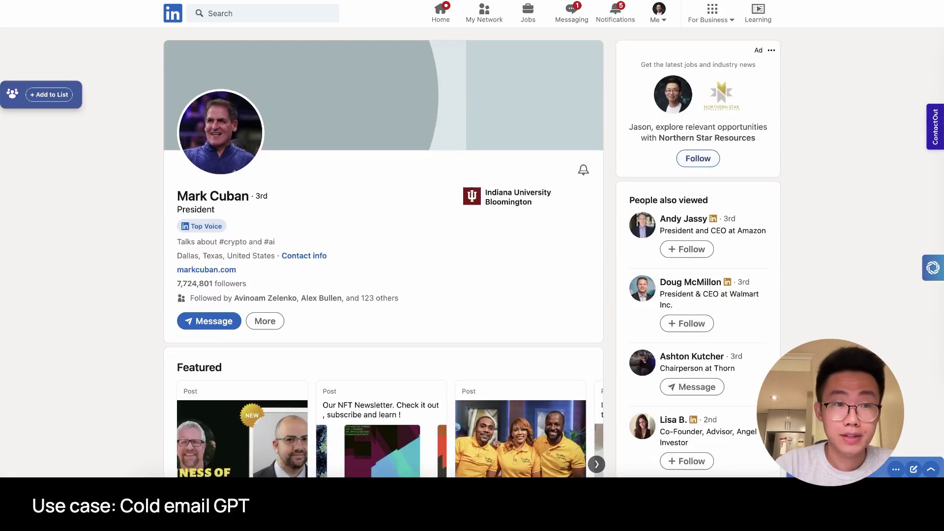
scroll(383, 245, down, 12)
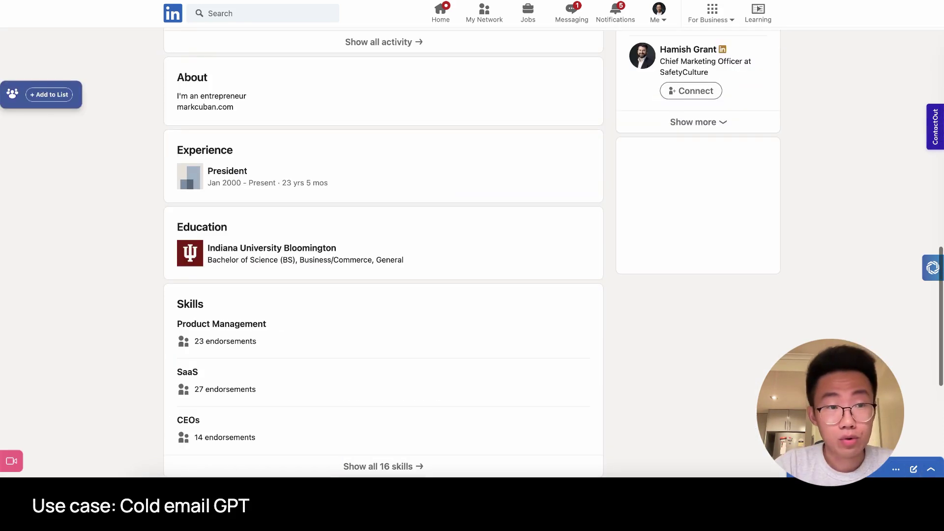
key(super+l)
text(mark cubai ai)
key(Return)
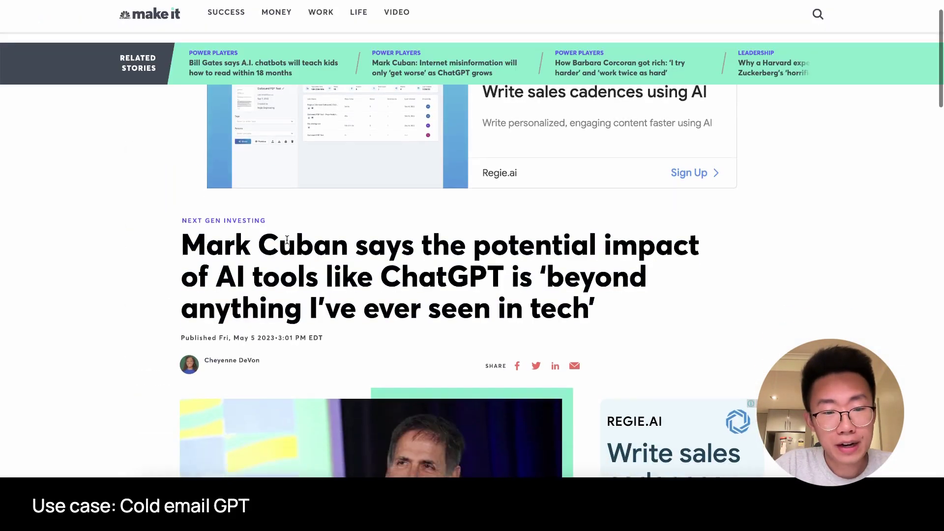
scroll(288, 239, down, 3)
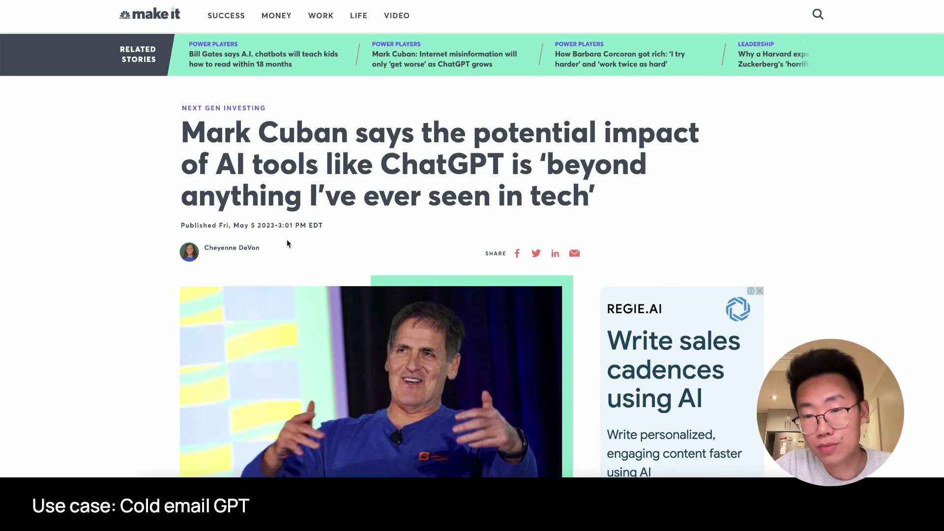
scroll(287, 239, down, 10)
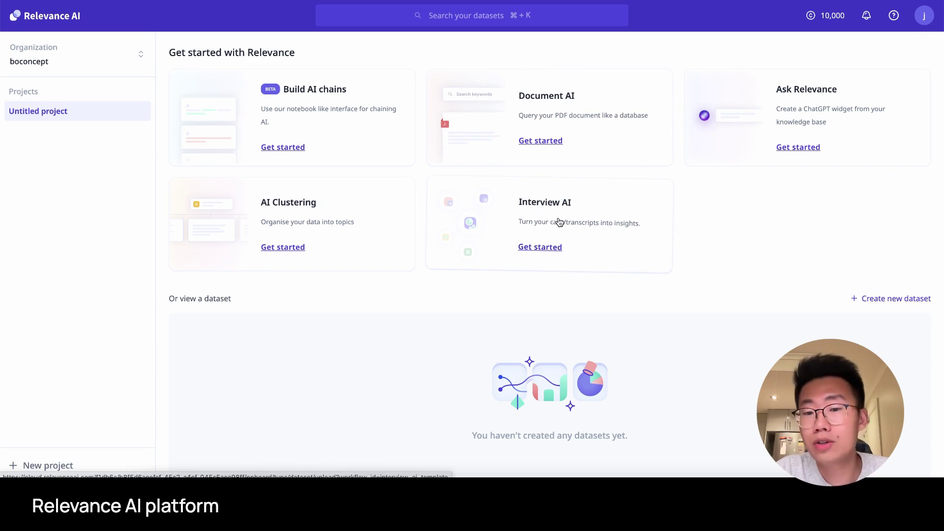
- Open Build AI chains from the dashboard and create a new chain notebook
click(298, 106)
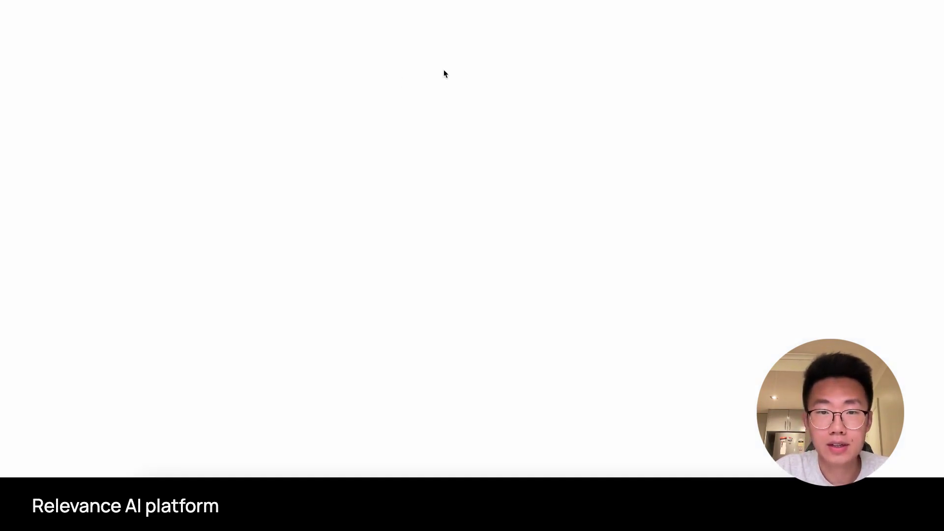
click(782, 52)
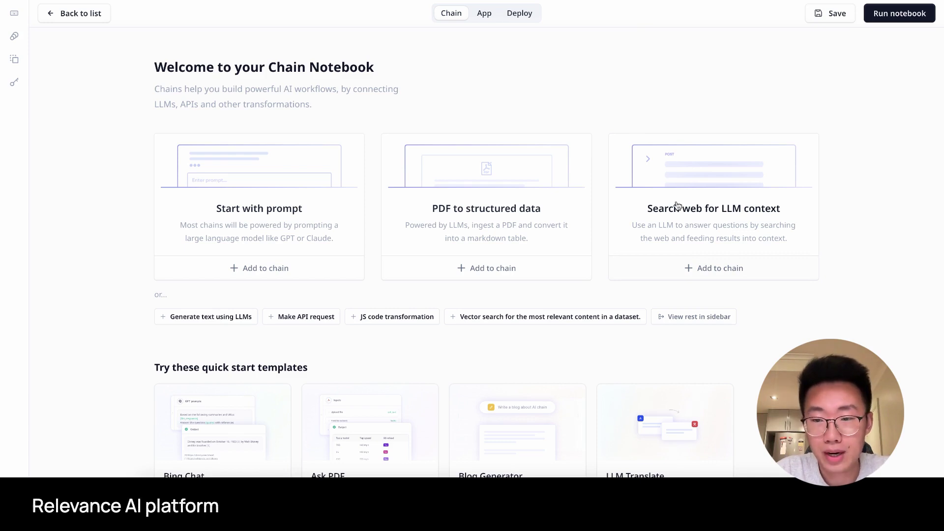
- Add the 'Search web for LLM context' template and rename its inputs to Name and Goal of cold email
click(714, 210)
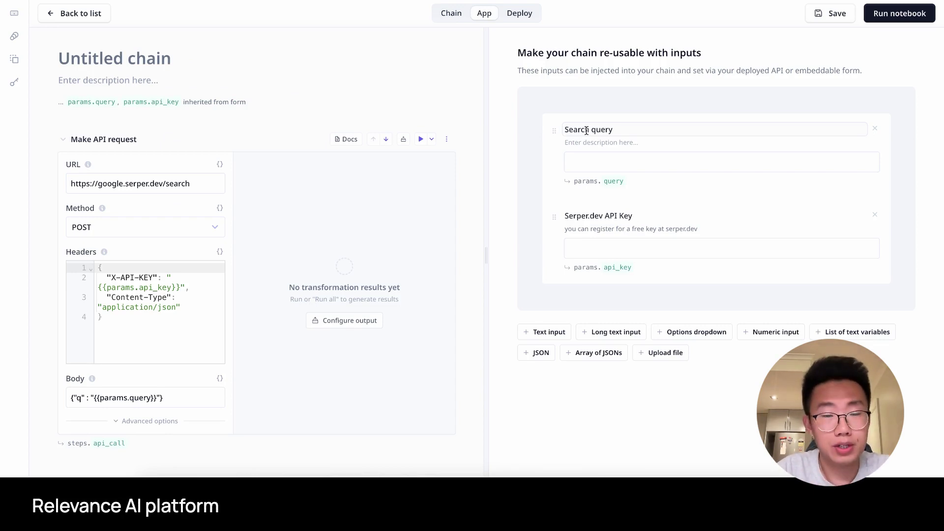
key(super+a)
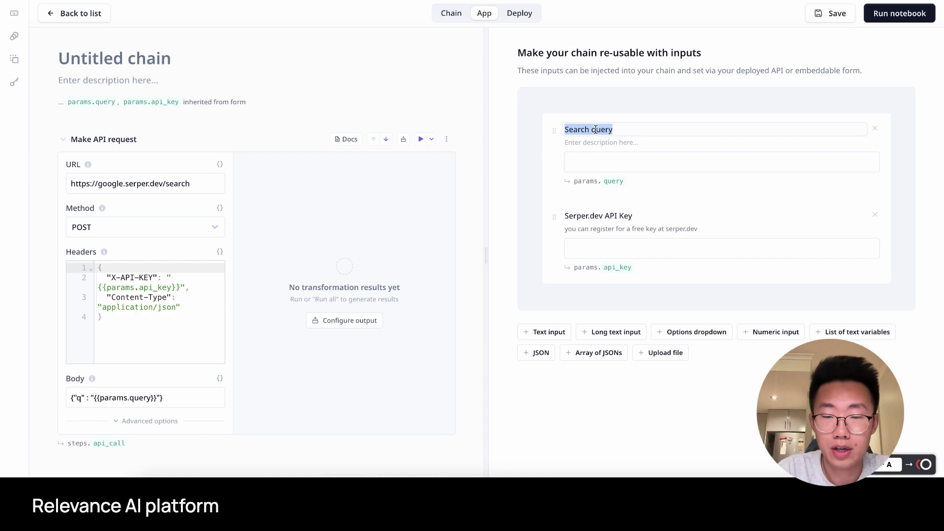
text(Name)
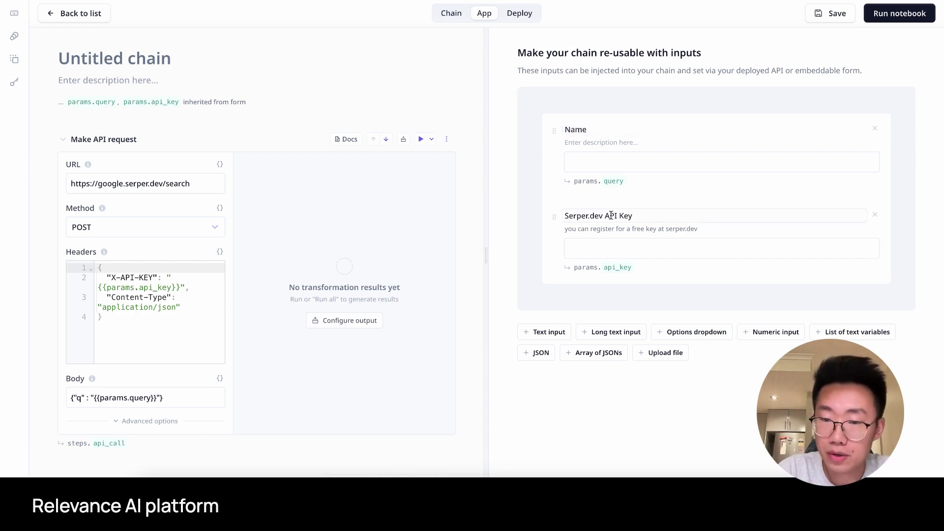
click(611, 216)
key(super+a)
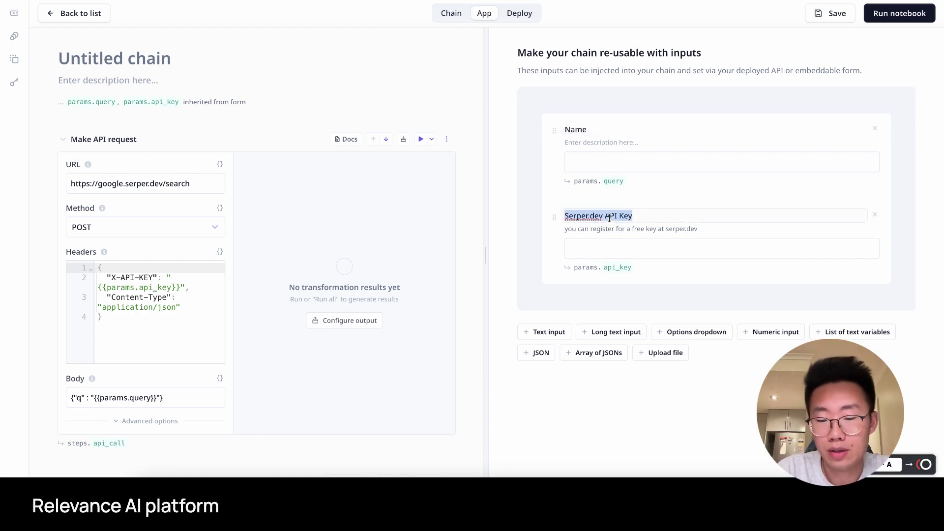
text(Goal of cold email)
scroll(195, 234, down, 3)
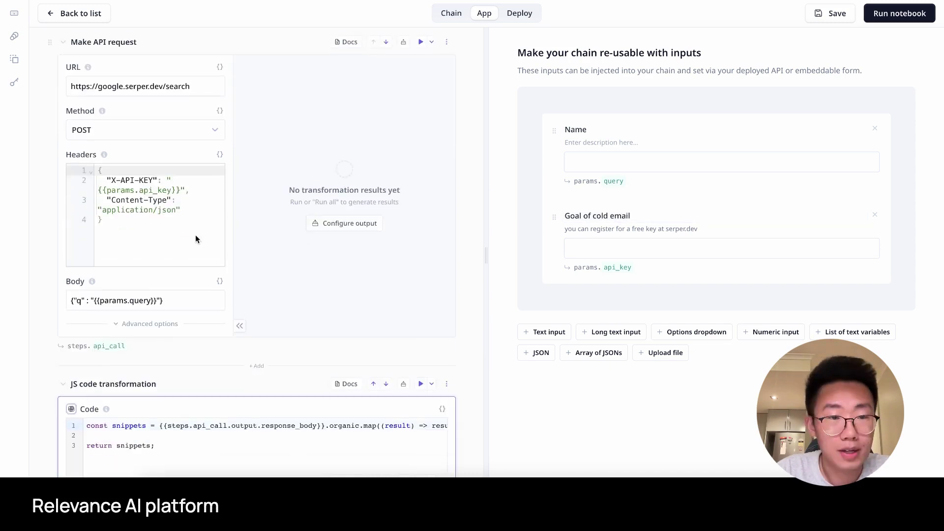
scroll(196, 235, up, 3)
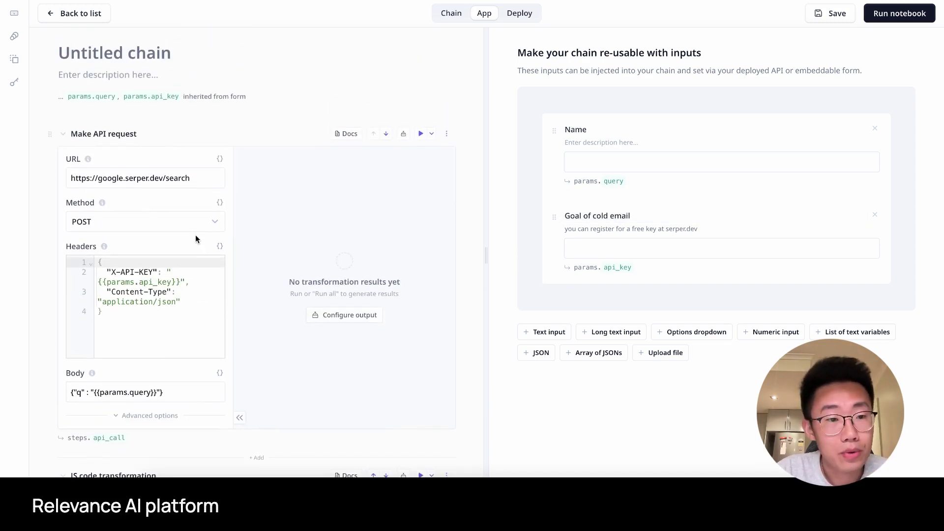
scroll(195, 235, down, 2)
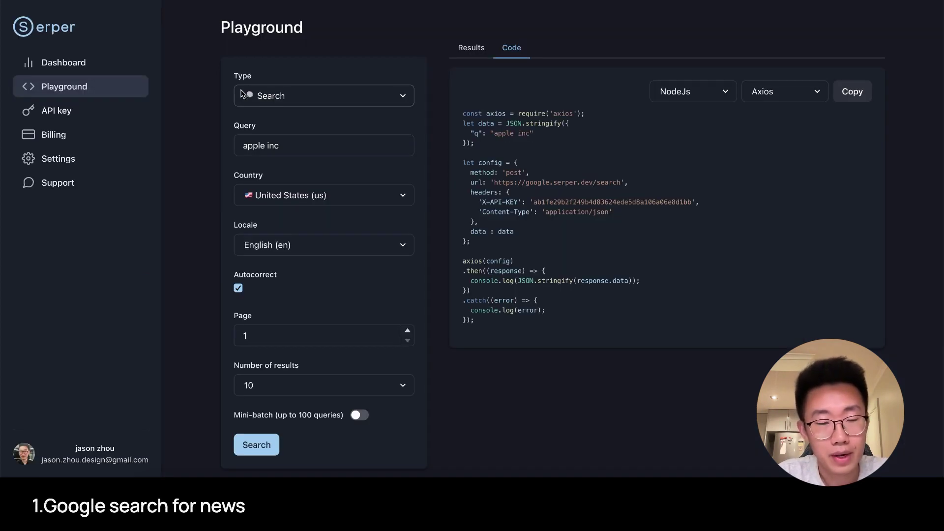
- Switch the Serper Playground search type to News and select the resulting search parameters JSON
click(301, 100)
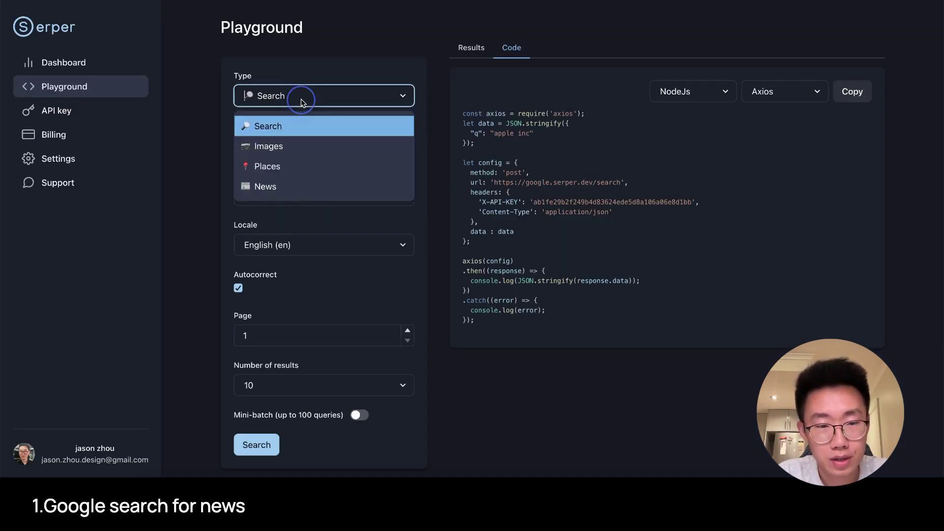
click(260, 188)
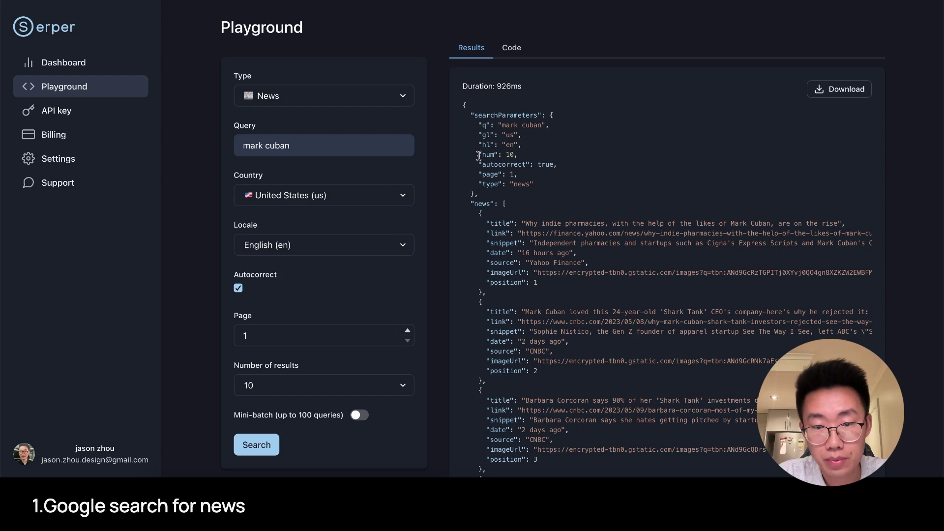
drag(479, 155, 533, 185)
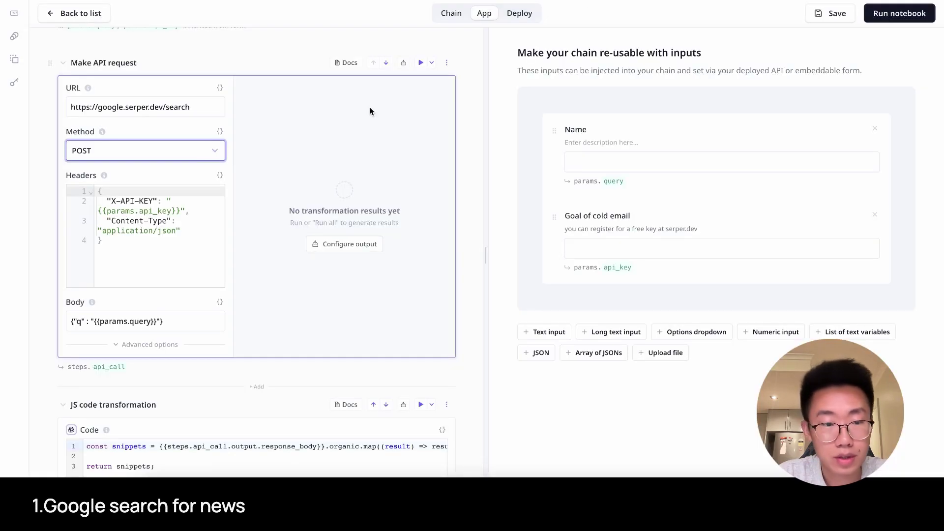
- Paste the 10-result news search JSON into the request body and locate its query placeholder
click(168, 320)
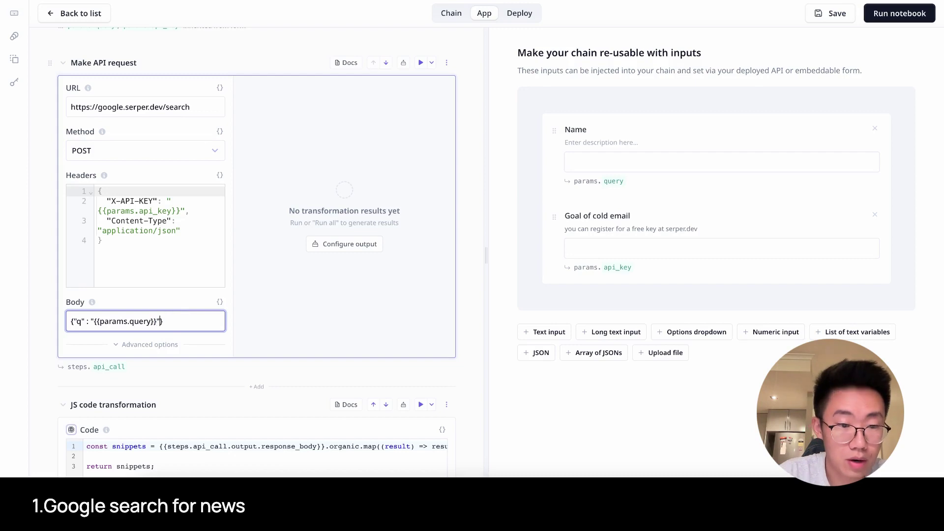
key(ctrl+v)
scroll(155, 321, left, 5)
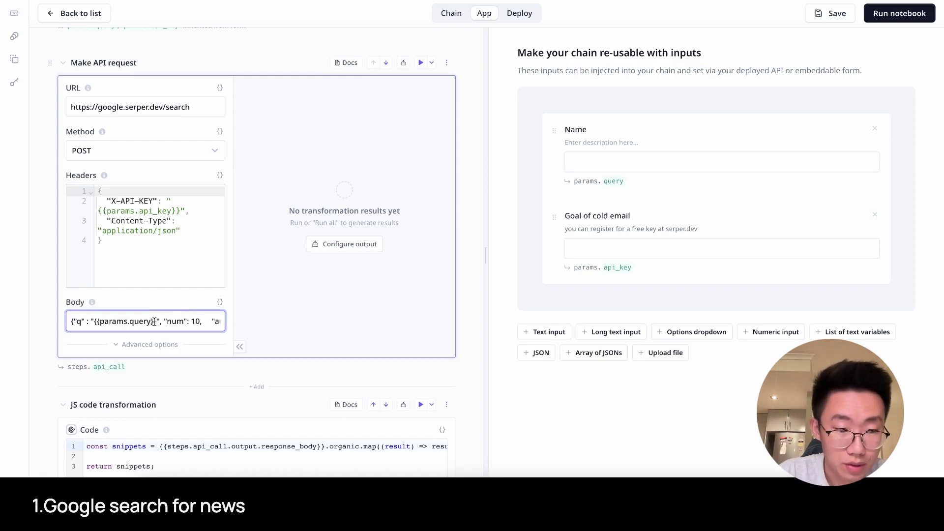
scroll(172, 321, right, 2)
scroll(178, 321, right, 2)
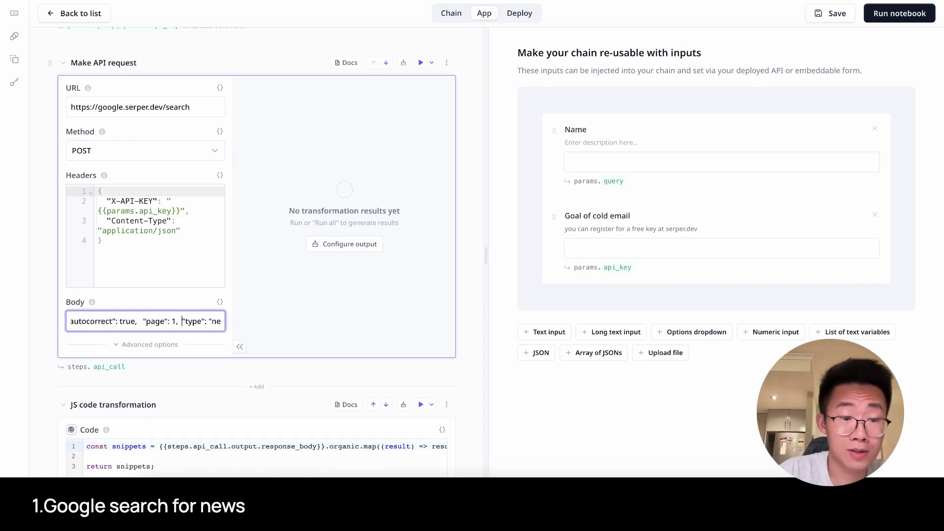
scroll(195, 321, left, 5)
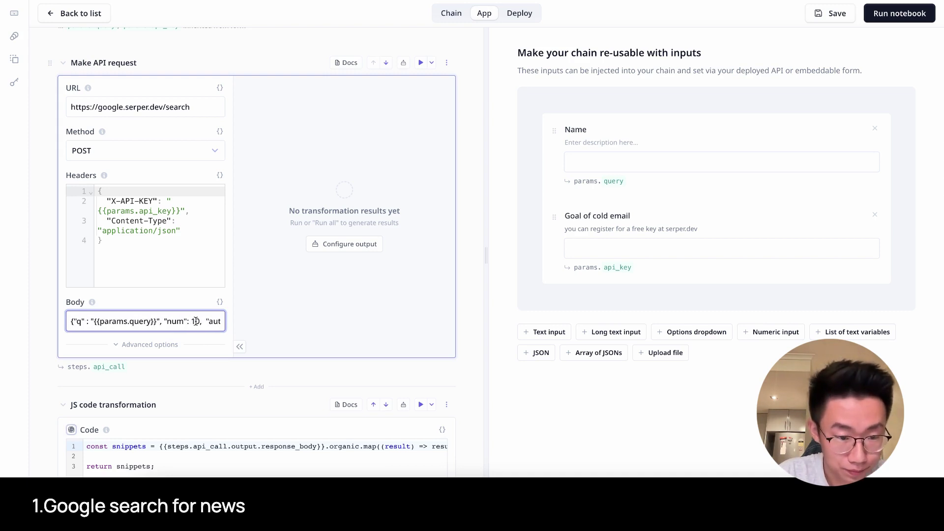
drag(94, 321, 154, 320)
click(110, 319)
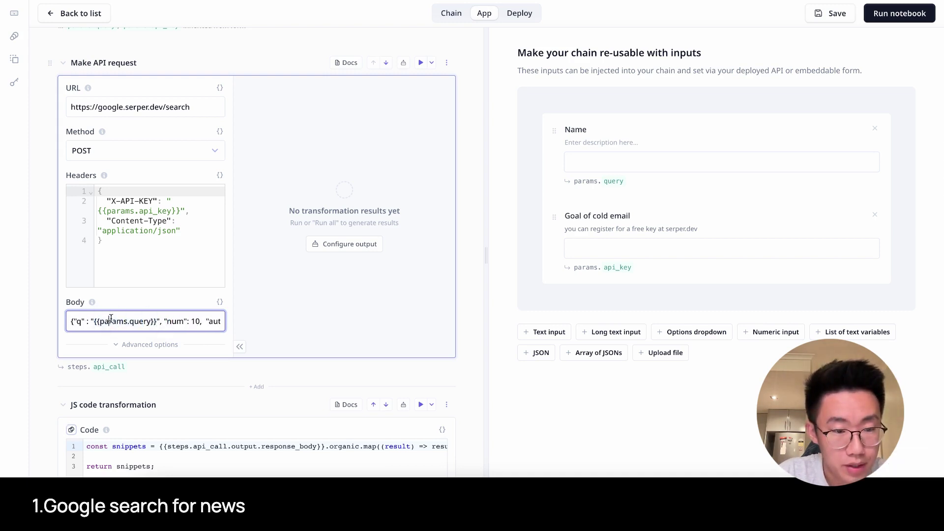
drag(95, 321, 154, 321)
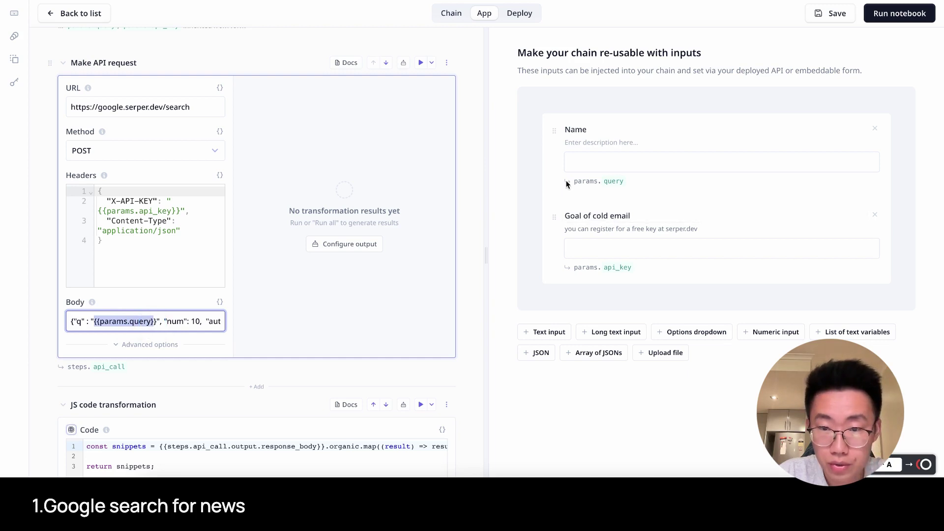
- Replace {{params.api_key}} in the X-API-KEY header with the copied Serper API key
drag(571, 182, 632, 189)
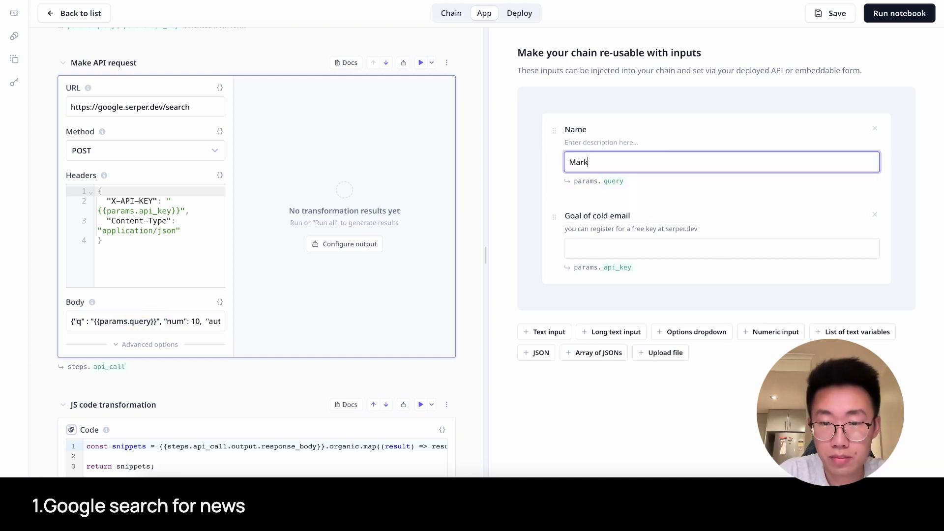
mouse_move(181, 211)
mouse_down()
mouse_move(95, 211)
mouse_move(180, 209)
mouse_up()
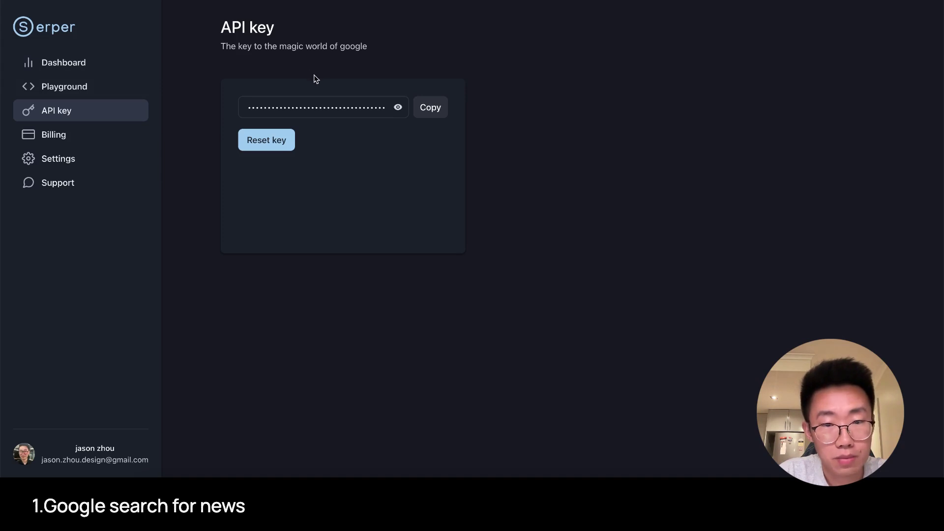
click(428, 107)
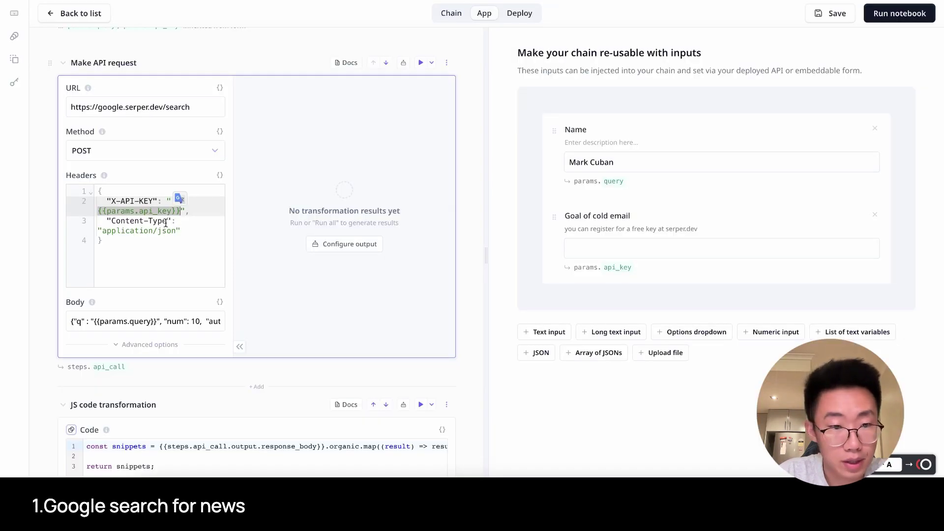
key(ctrl+v)
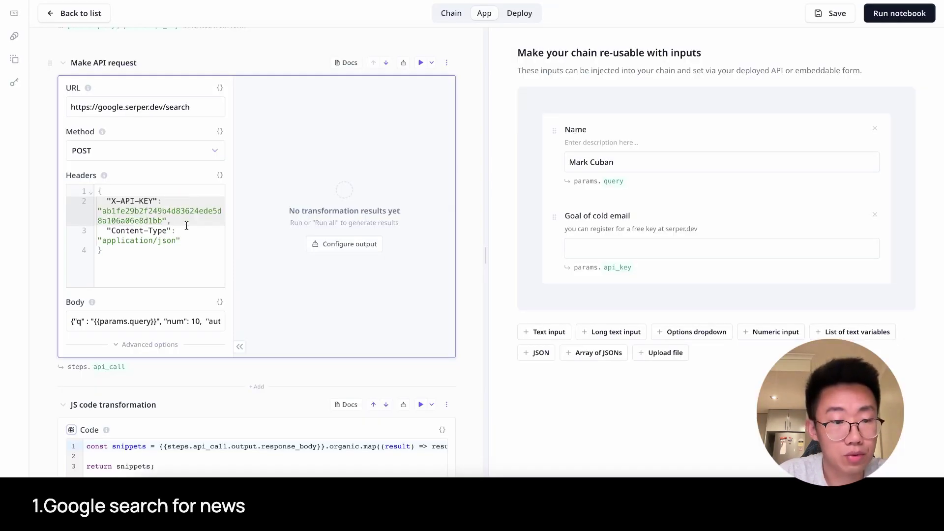
- Run the notebook and expand the first two news results in response_body
click(896, 13)
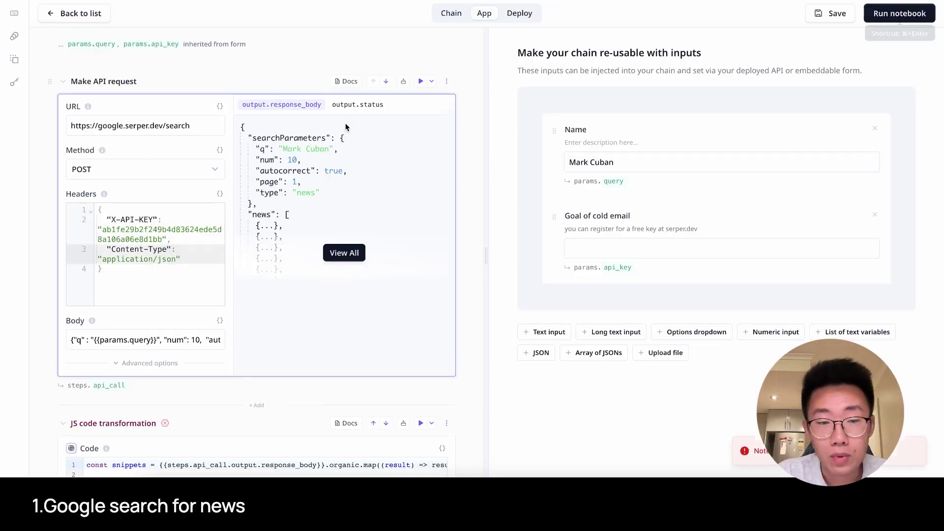
click(896, 15)
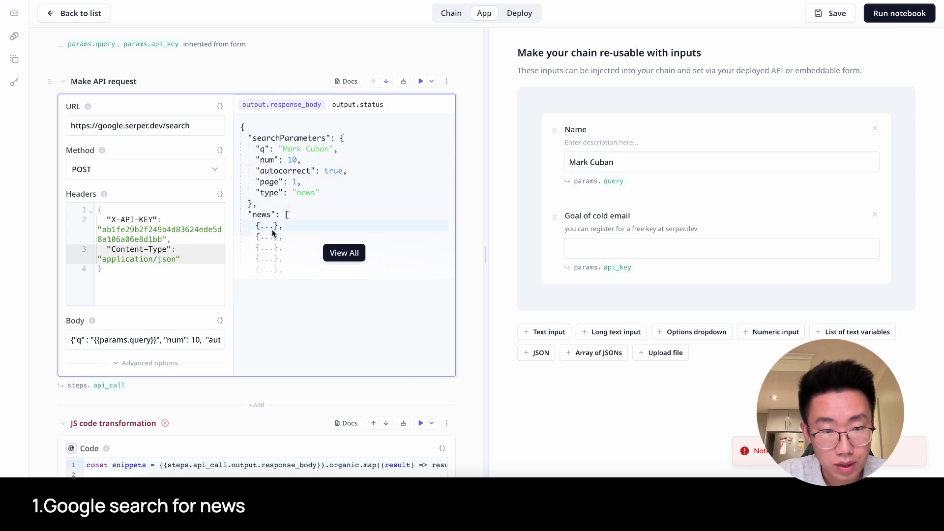
click(270, 226)
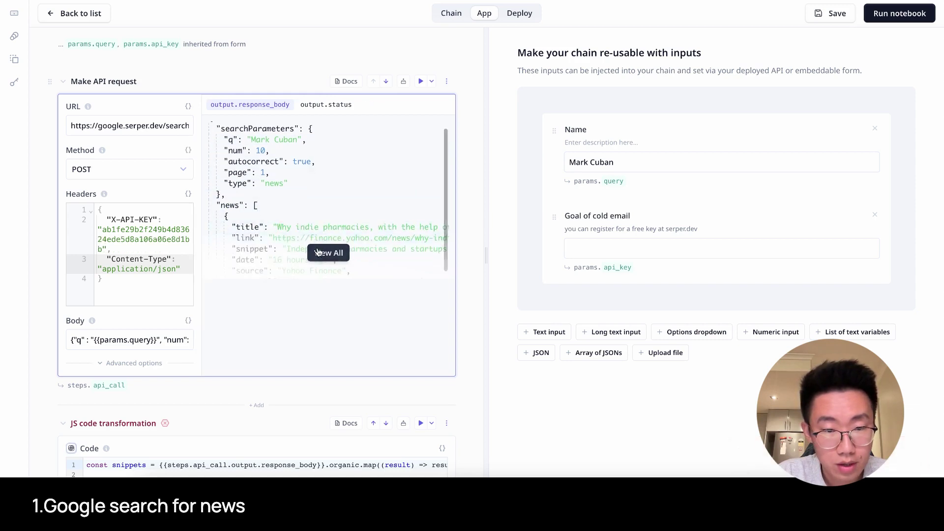
scroll(279, 236, down, 2)
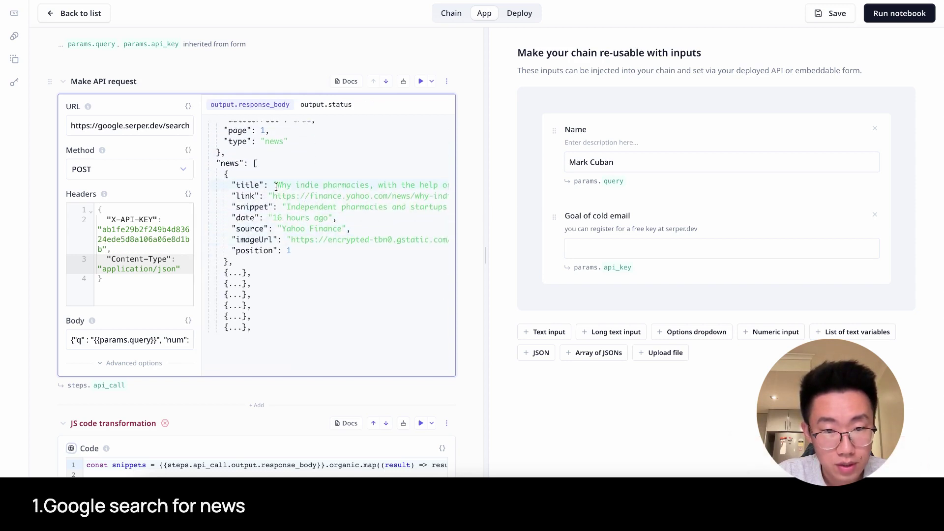
scroll(276, 187, right, 3)
scroll(276, 187, left, 3)
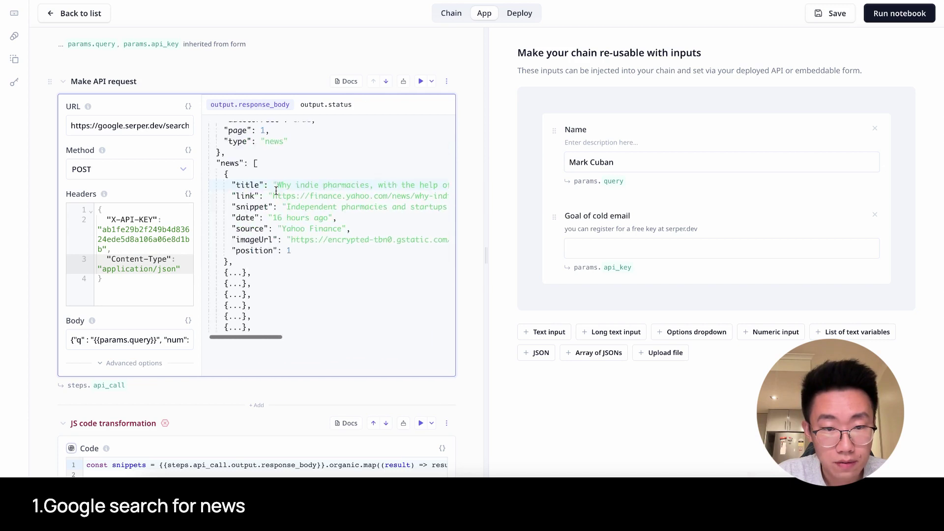
click(246, 282)
scroll(282, 216, up, 1)
scroll(283, 212, right, 5)
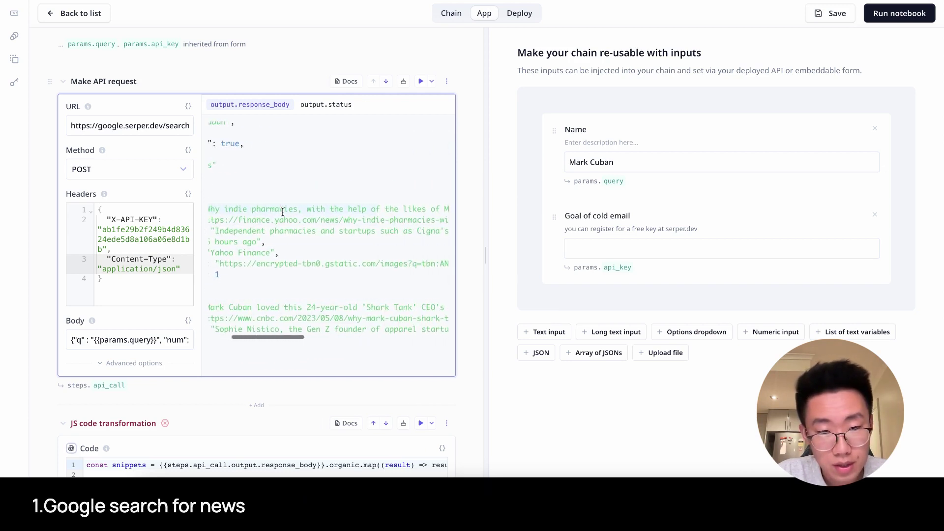
scroll(283, 212, right, 1)
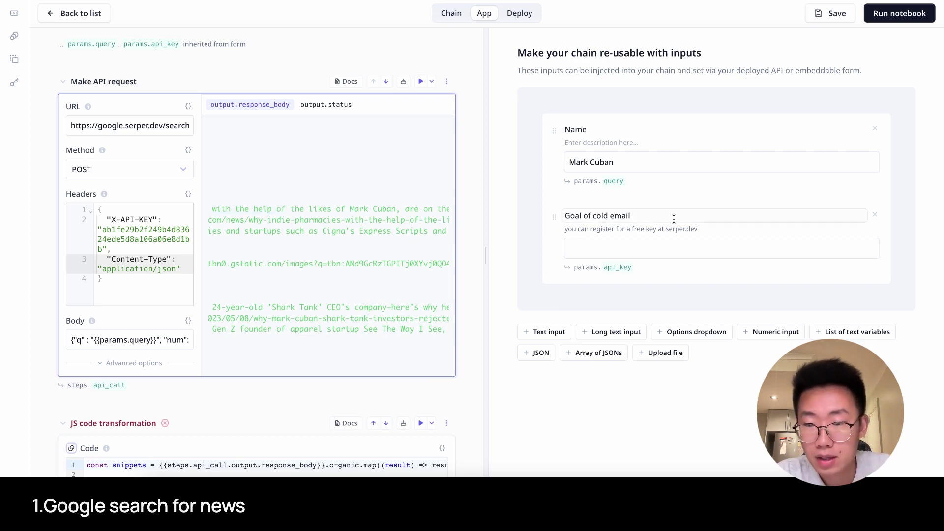
- Add a text input named topic with value AI, placed above Goal of cold email
click(559, 332)
click(651, 301)
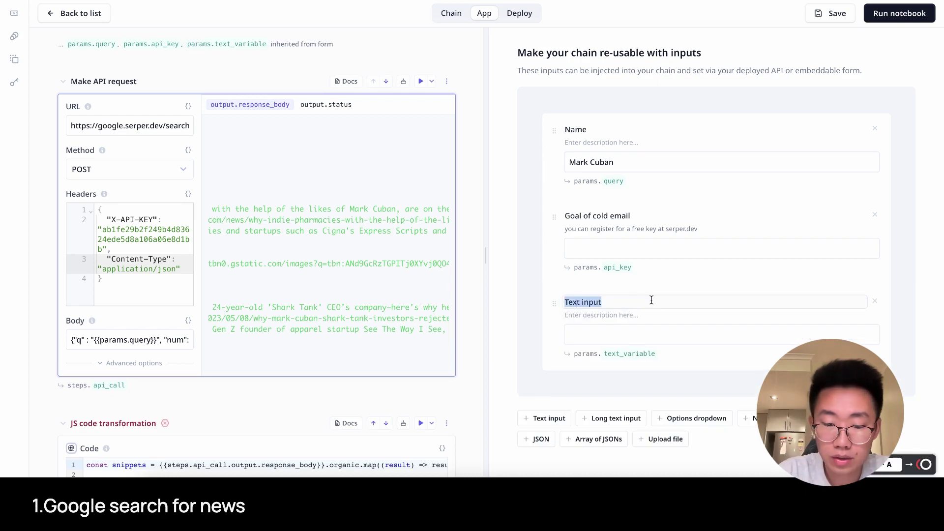
text(topic)
click(612, 334)
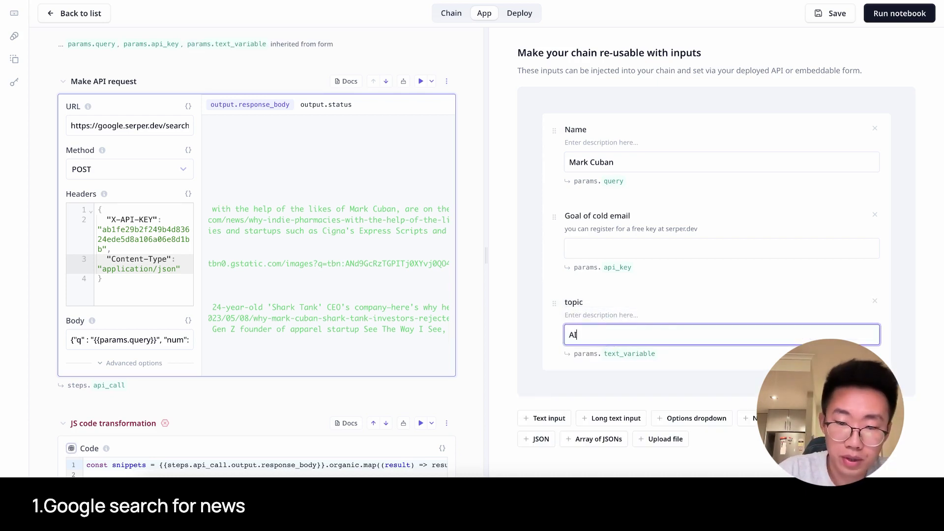
drag(554, 302, 552, 216)
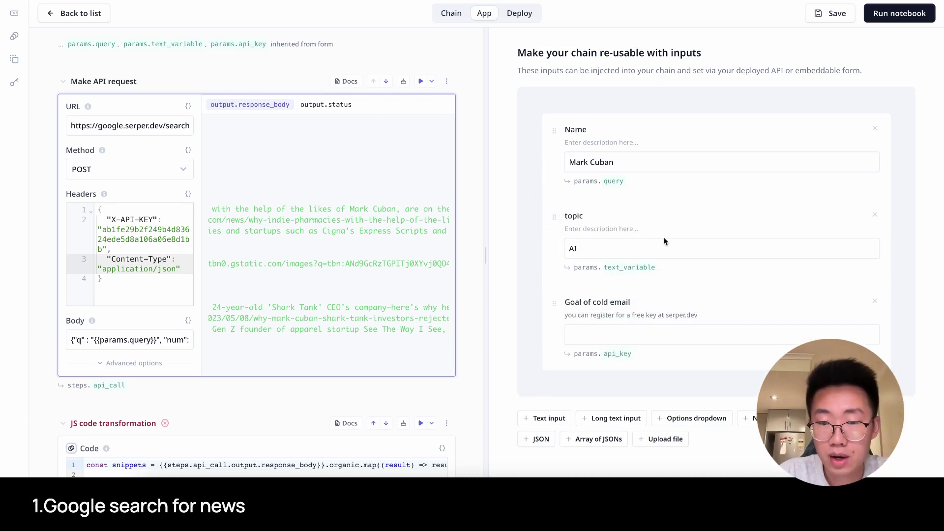
- Append {{params.topic}} to the request body's query and rerun the notebook
scroll(185, 321, down, 1)
click(185, 321)
text({{params.t)
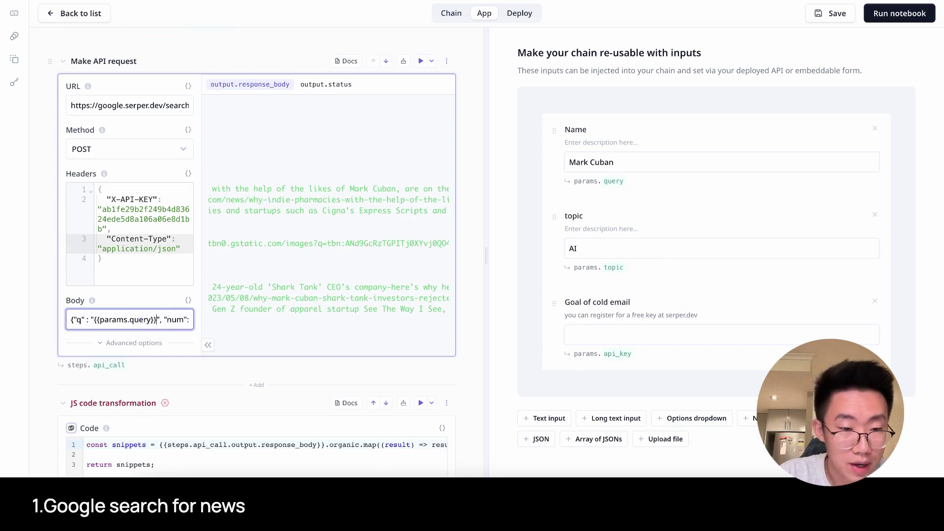
text(opic)
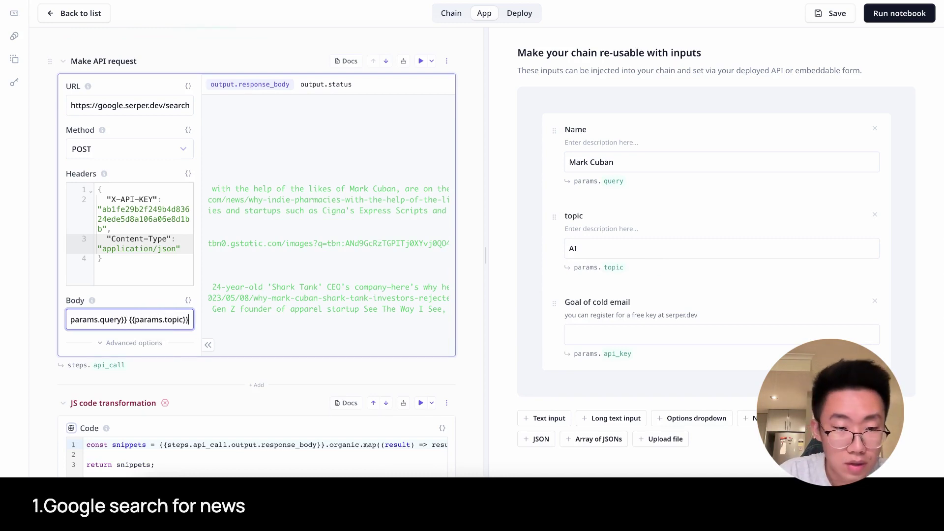
key(Right)
key(Right)
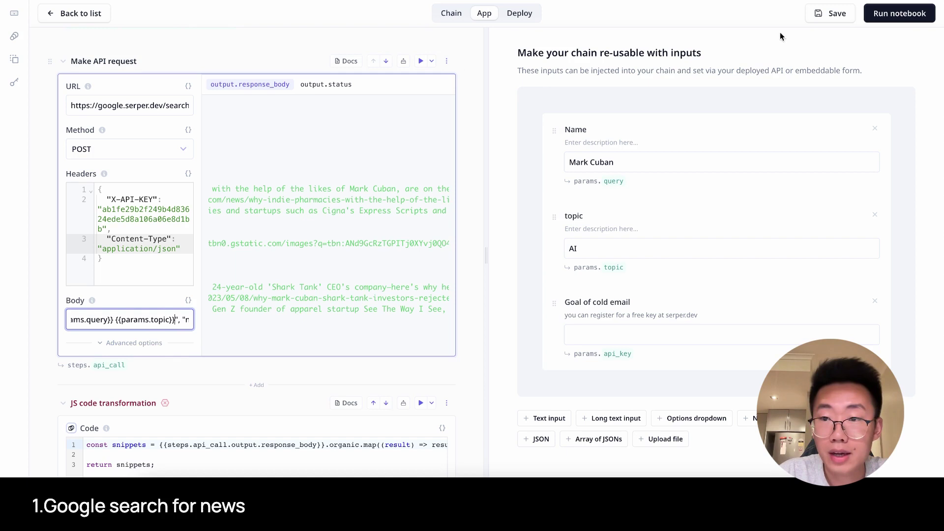
click(887, 18)
- Review the returned AI news results, expanding the next article
scroll(304, 201, left, 2)
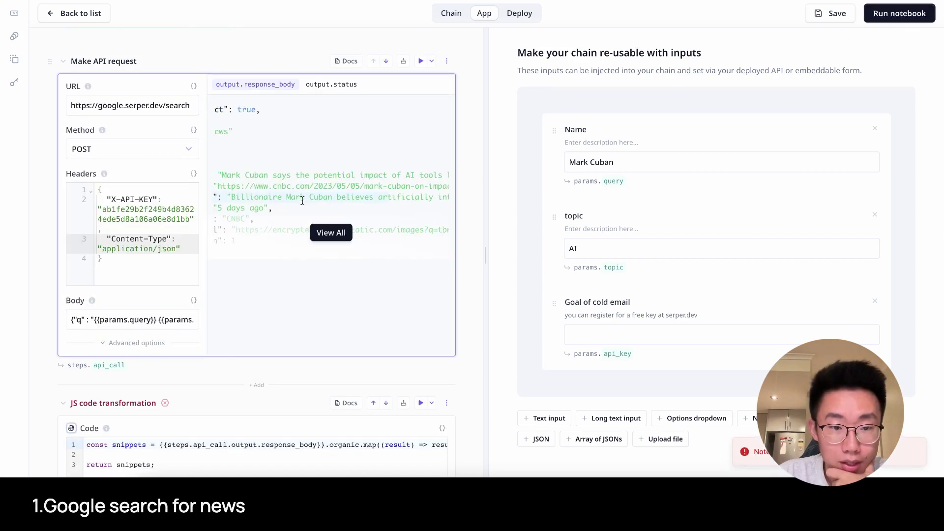
drag(221, 175, 349, 173)
scroll(295, 147, down, 5)
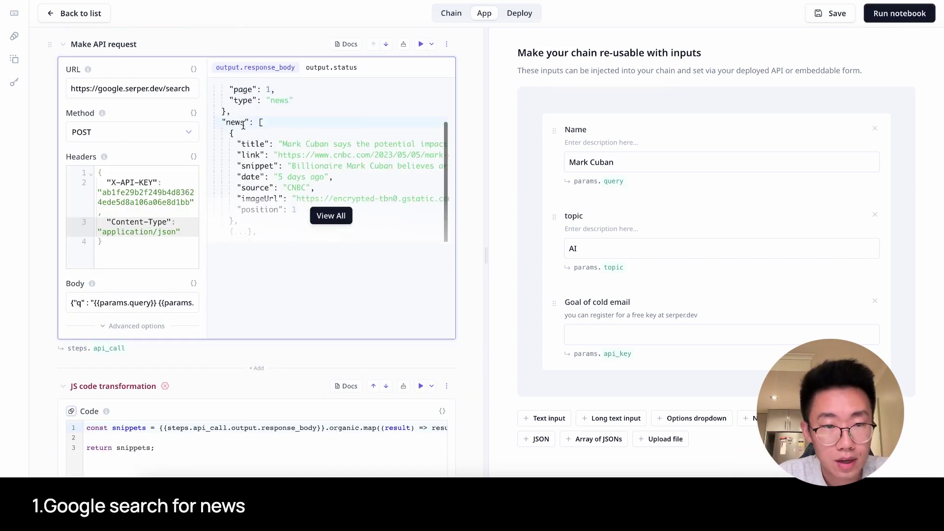
scroll(226, 98, up, 1)
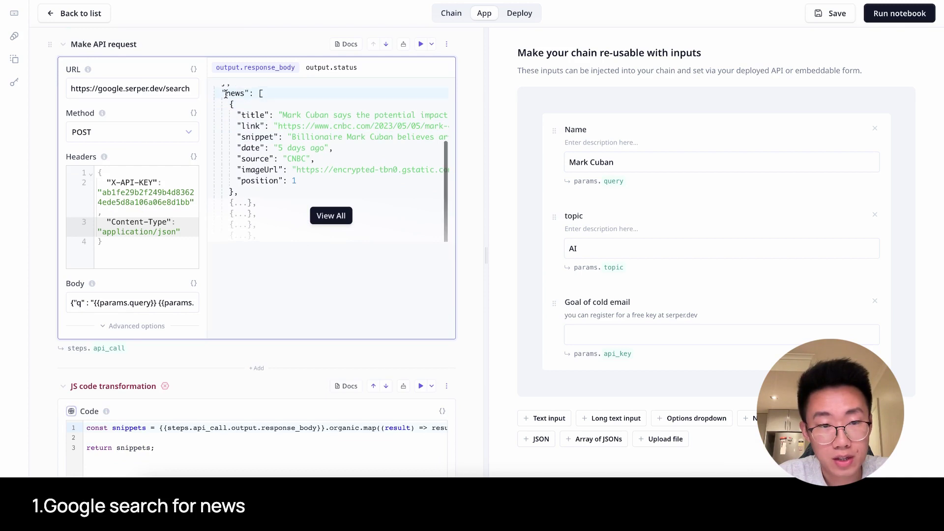
drag(227, 105, 263, 196)
click(268, 192)
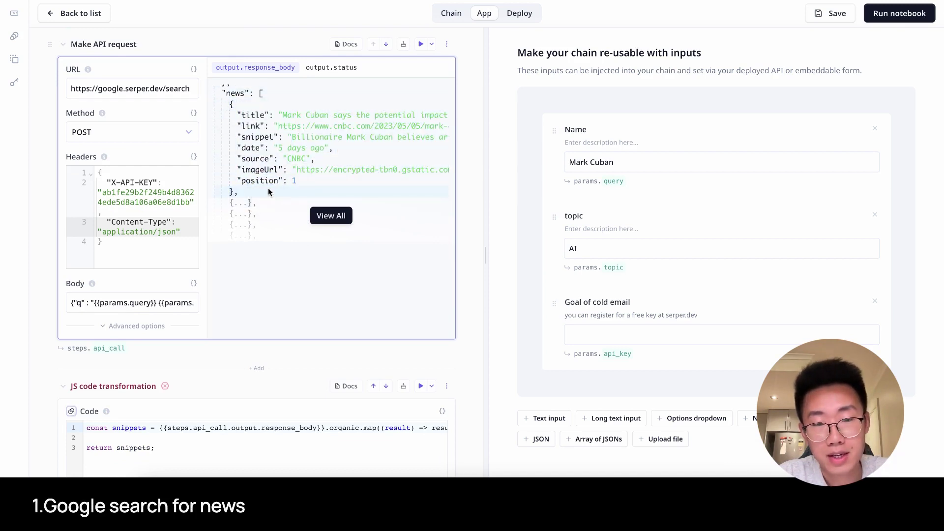
scroll(253, 193, down, 1)
click(240, 191)
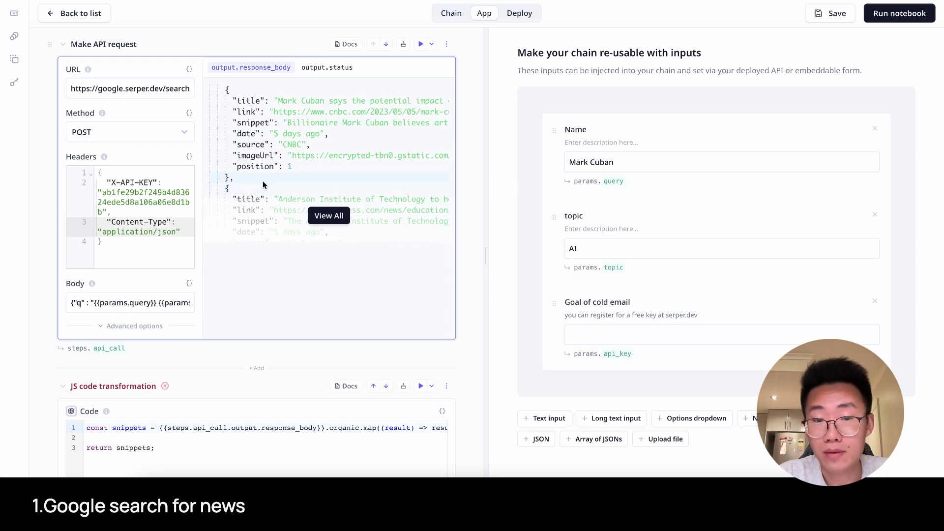
scroll(73, 220, down, 4)
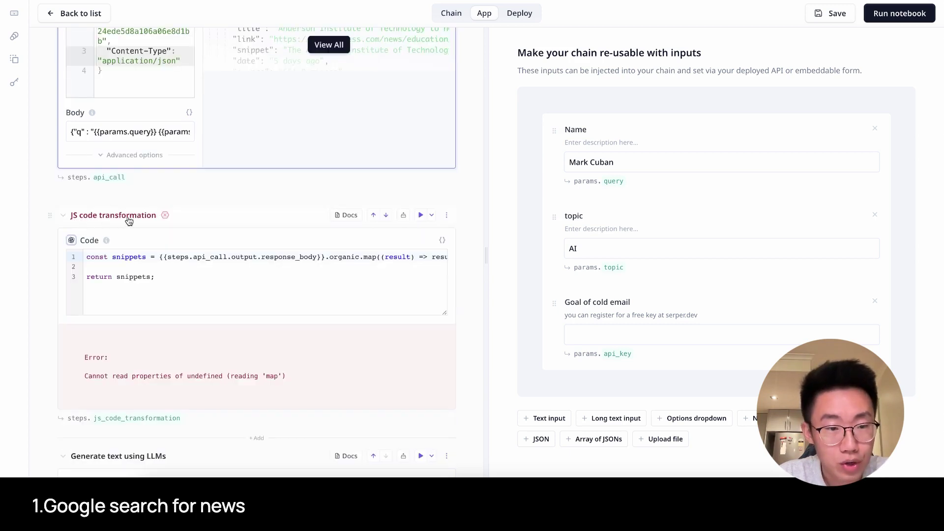
- Inspect the search output's news array and the api_call response_body reference in the JS code
click(122, 267)
scroll(122, 267, up, 3)
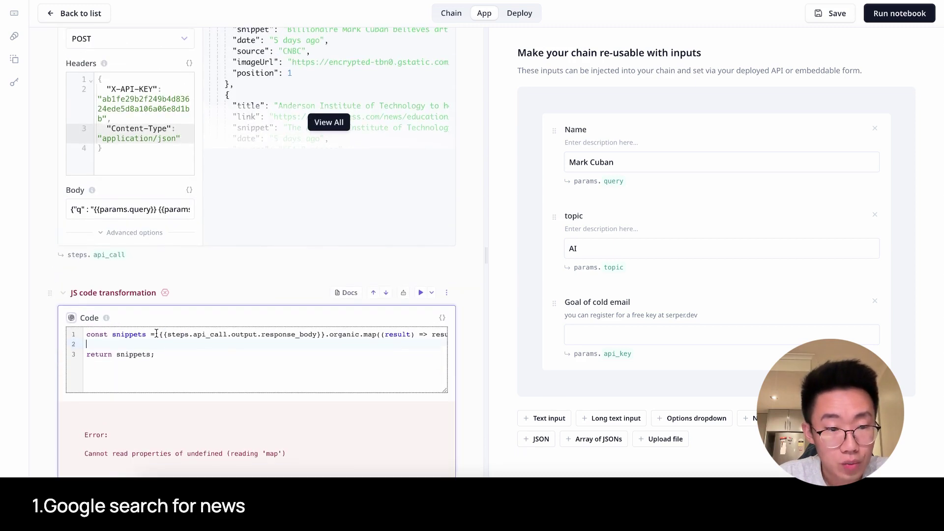
scroll(282, 195, up, 3)
scroll(260, 206, up, 2)
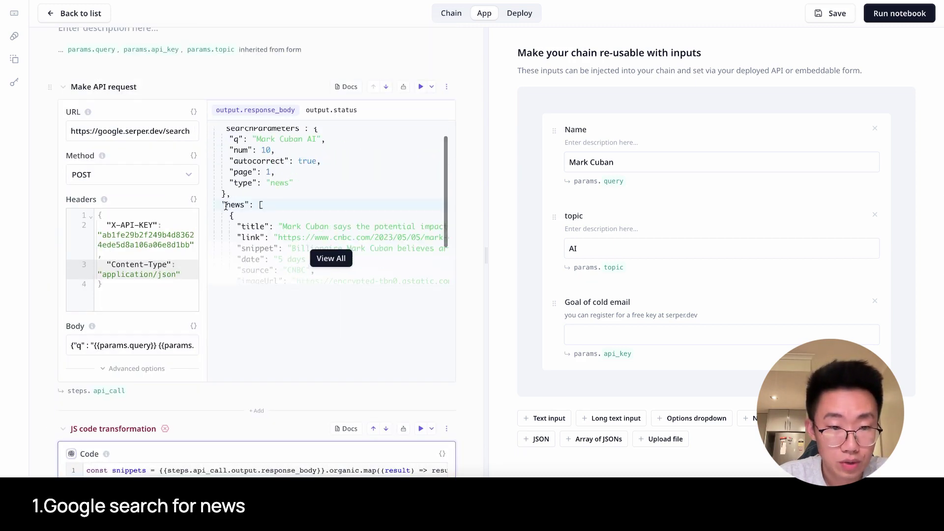
double_click(236, 219)
drag(221, 143, 293, 199)
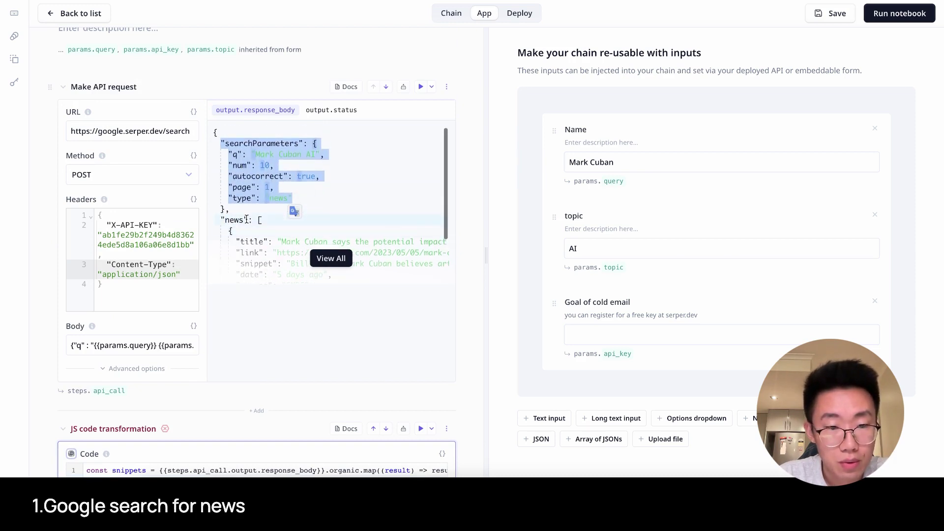
scroll(249, 315, down, 3)
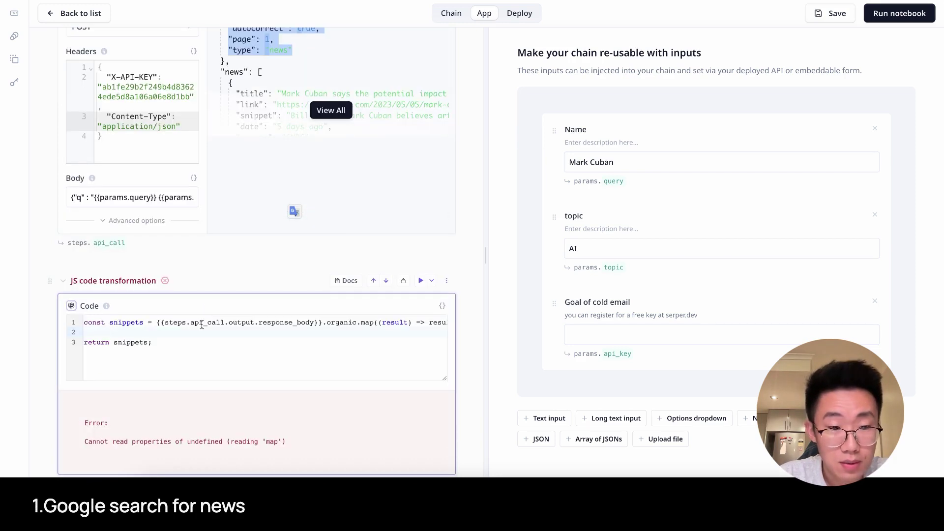
scroll(201, 324, right, 1)
drag(136, 322, 238, 322)
click(98, 241)
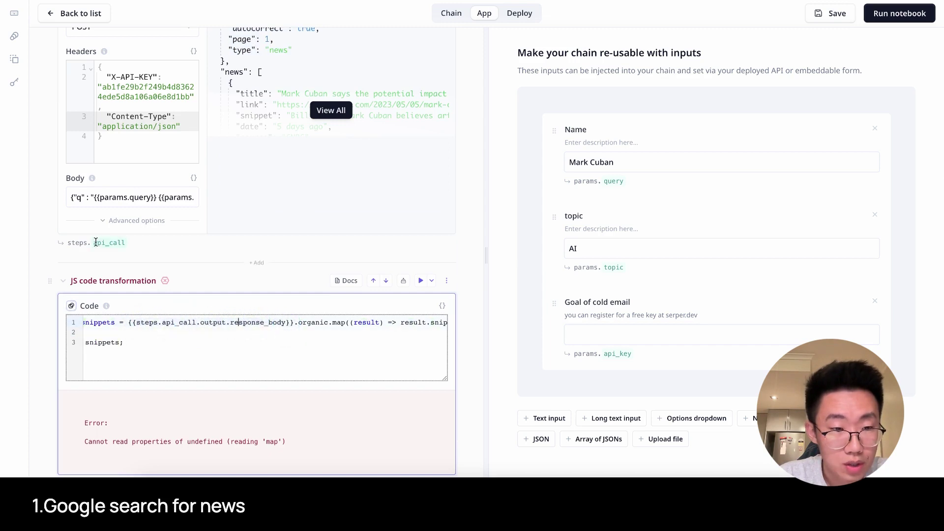
drag(69, 242, 131, 247)
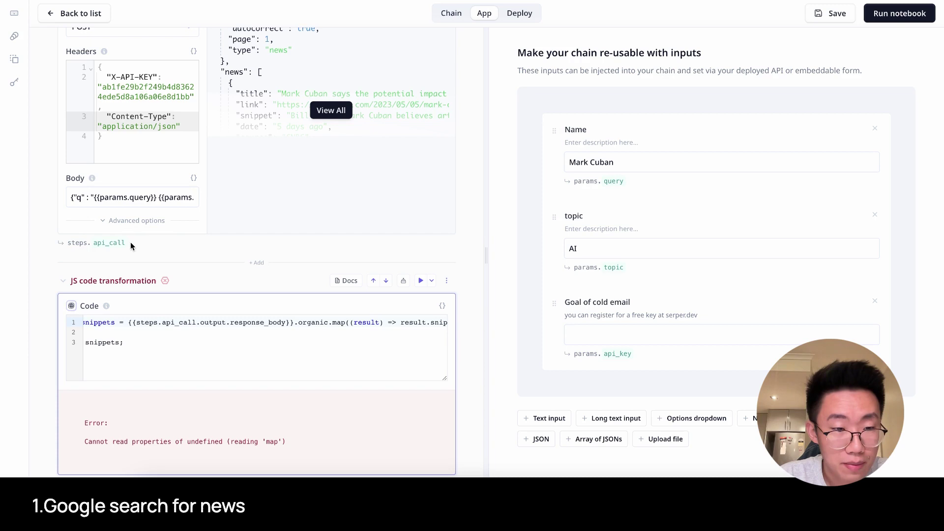
drag(63, 243, 131, 247)
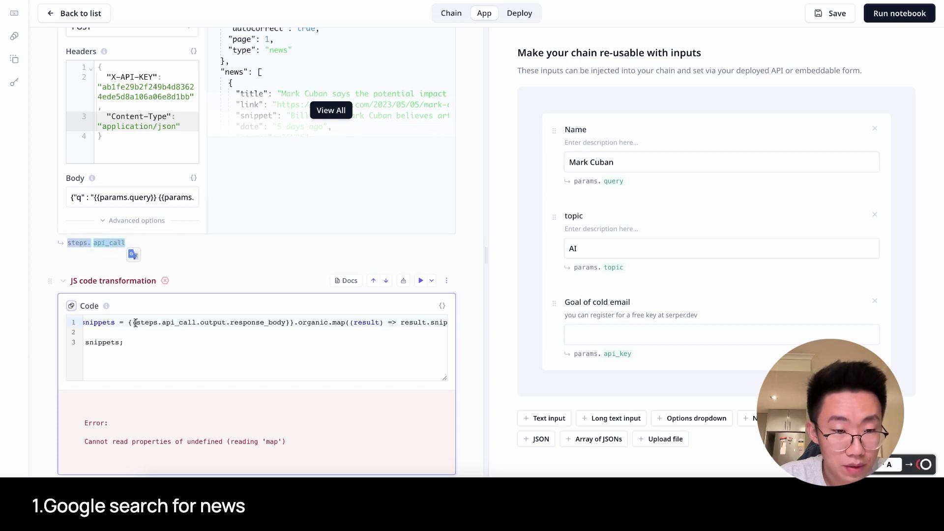
drag(137, 321, 196, 322)
scroll(212, 172, up, 2)
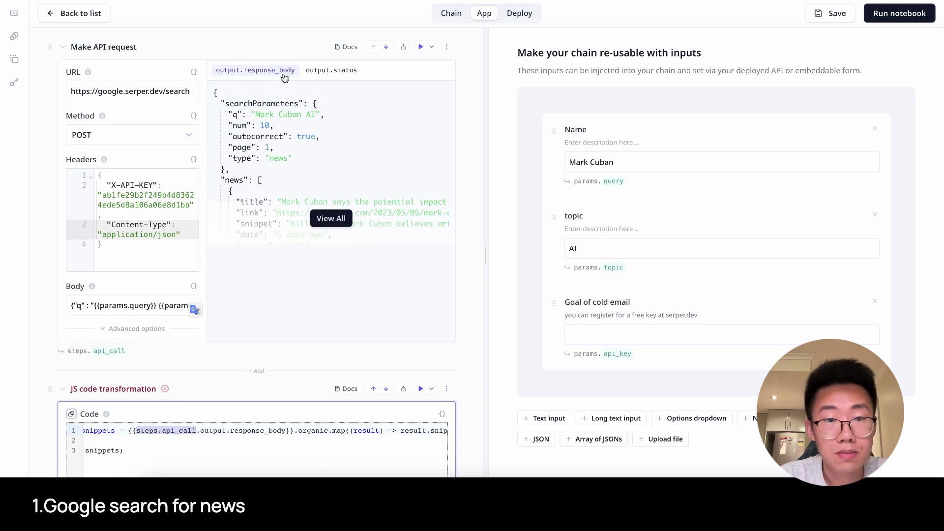
scroll(242, 122, down, 3)
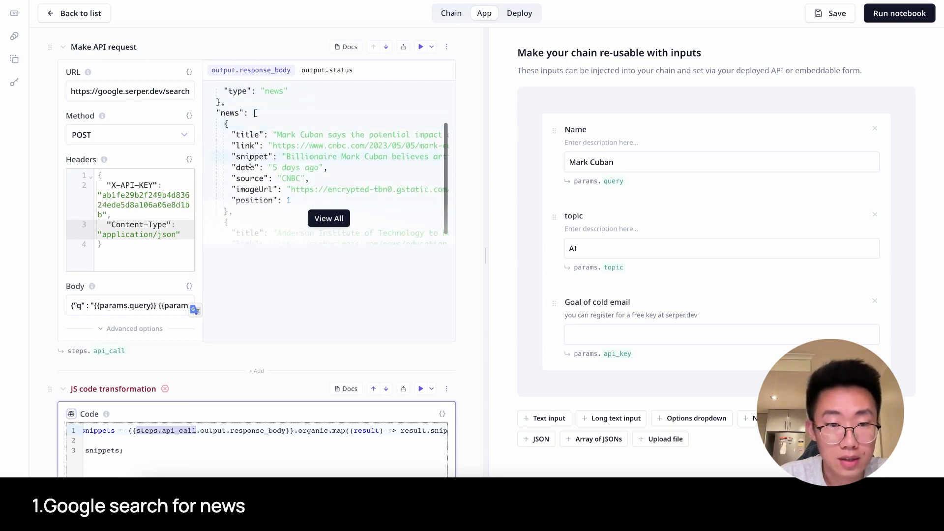
scroll(236, 333, down, 2)
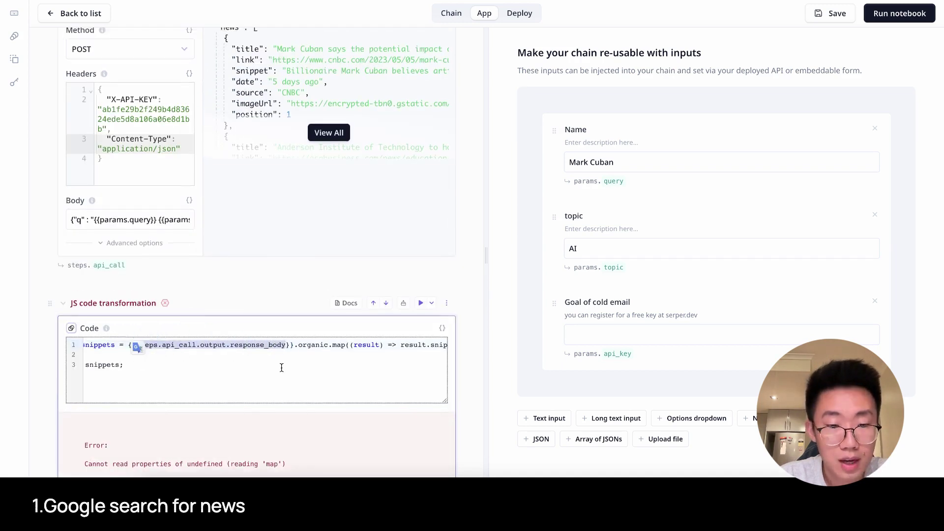
scroll(280, 344, up, 1)
- Trim the JS code to {{steps.api_call.output.response_body}}.news, removing the .organic.map part
click(297, 343)
key(shift+End)
key(BackSpace)
scroll(285, 344, up, 2)
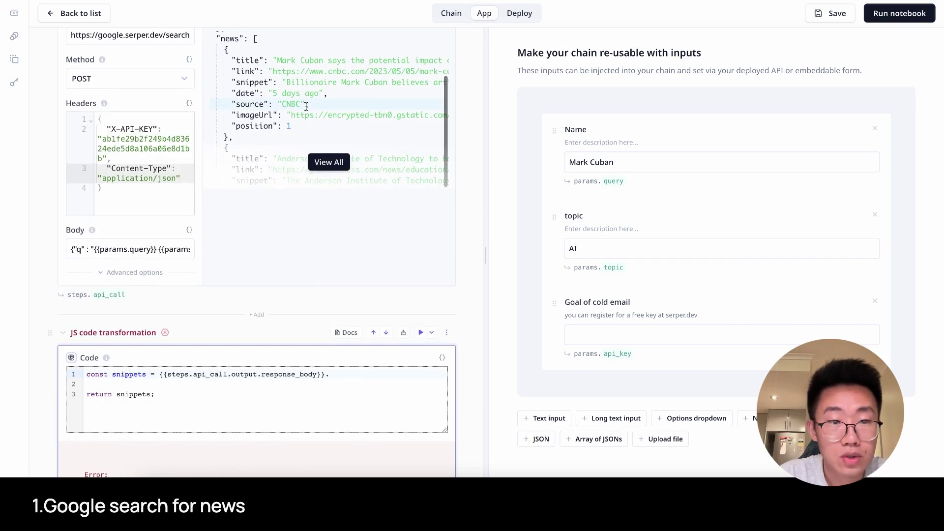
scroll(276, 118, up, 3)
scroll(276, 119, up, 1)
scroll(348, 382, up, 1)
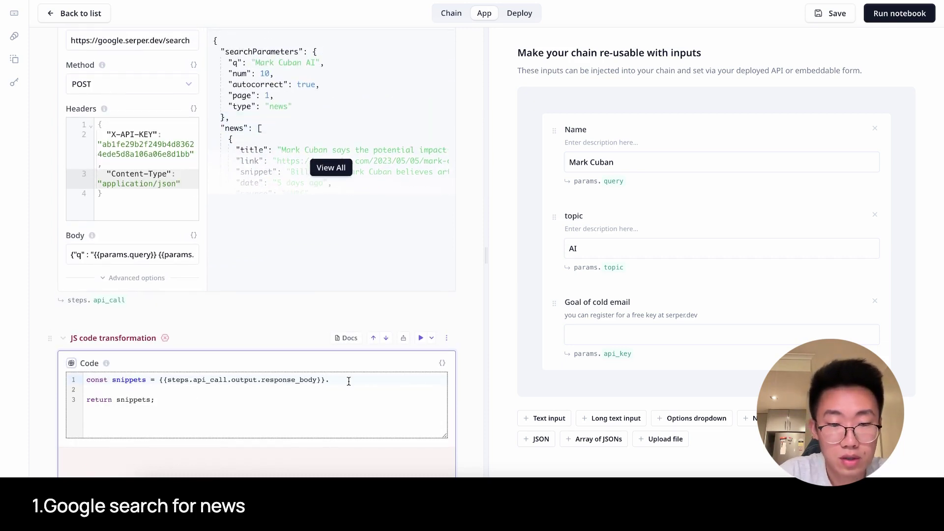
scroll(355, 236, down, 3)
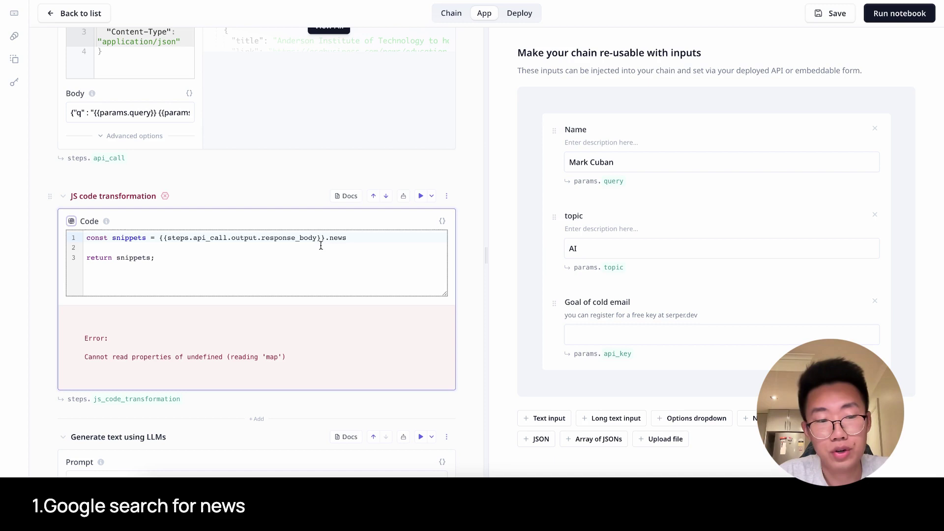
- Rerun the notebook and check the first news article and its link in the output
click(900, 13)
scroll(217, 314, down, 3)
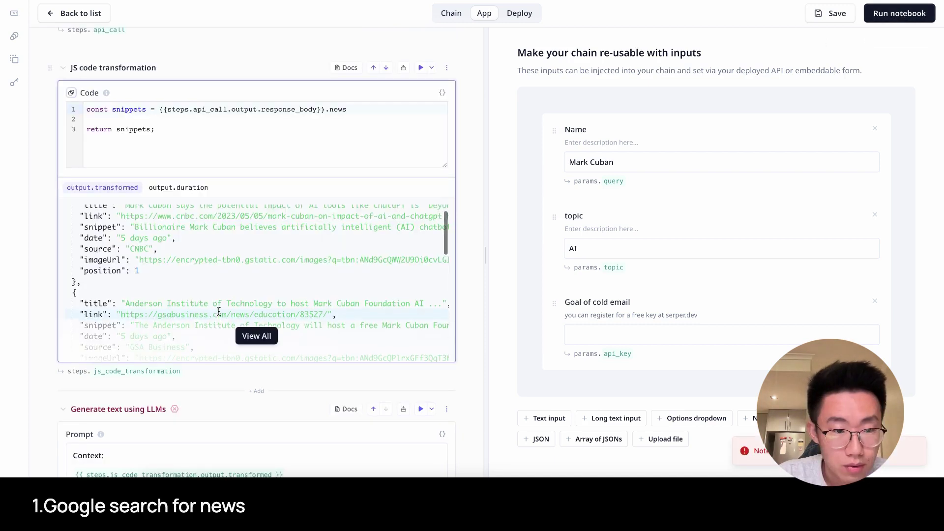
scroll(217, 314, up, 1)
drag(83, 231, 189, 295)
click(127, 169)
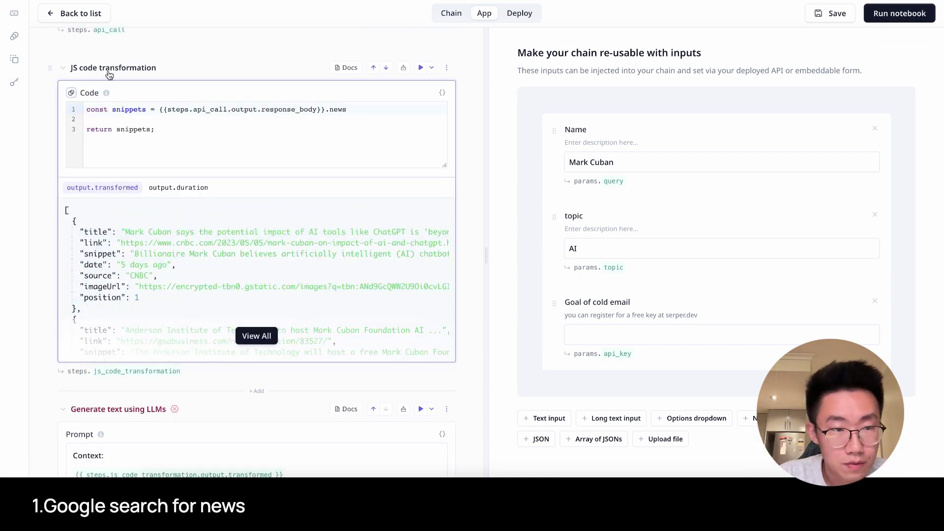
scroll(131, 253, down, 1)
drag(125, 224, 185, 224)
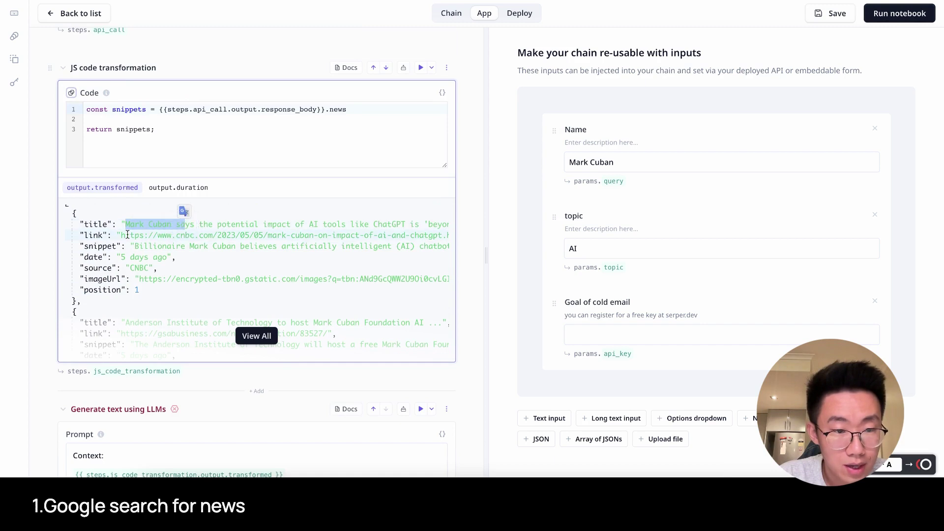
drag(121, 235, 215, 236)
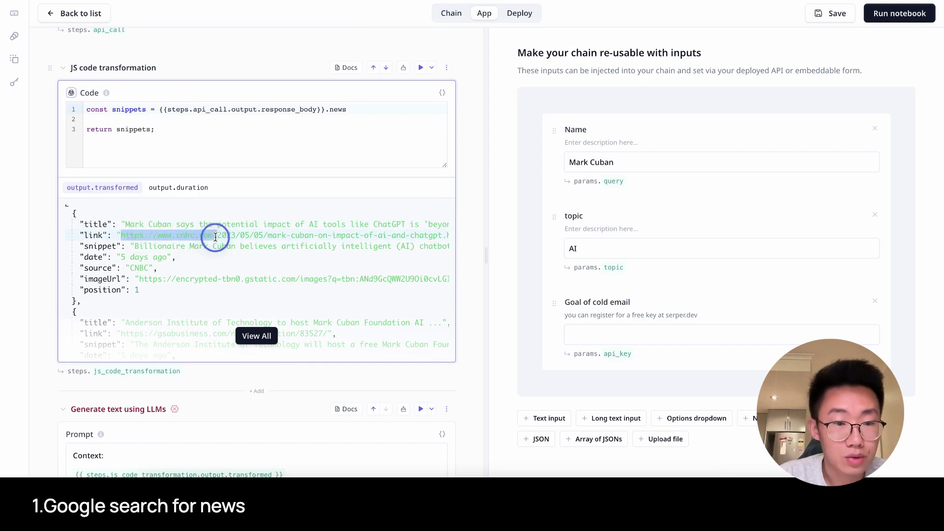
click(45, 240)
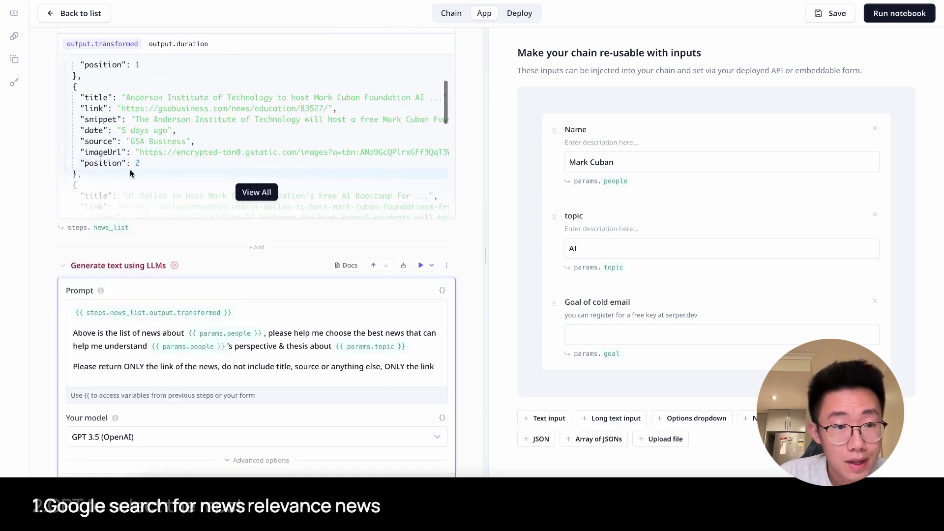
- Feed the news list into the GPT 3.5 prompt via {{steps.news_list.output.transformed}}
scroll(130, 169, up, 1)
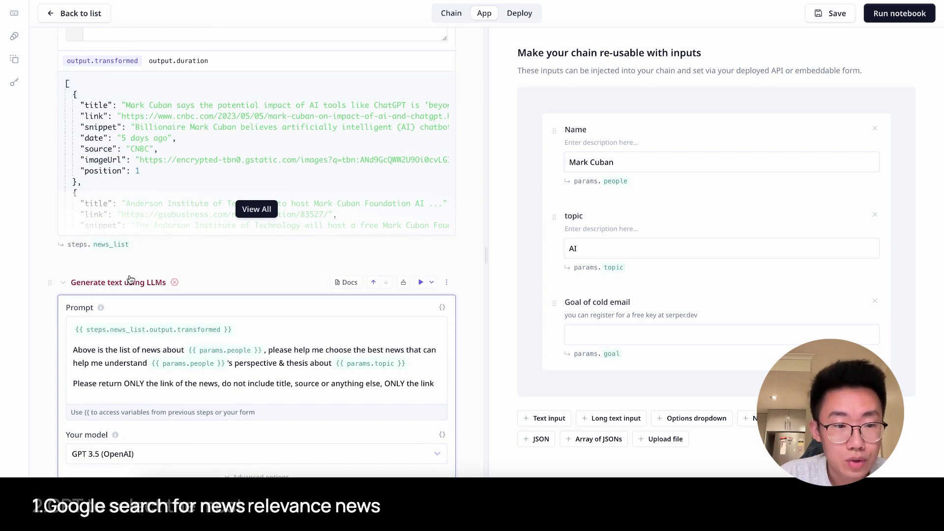
scroll(131, 279, down, 2)
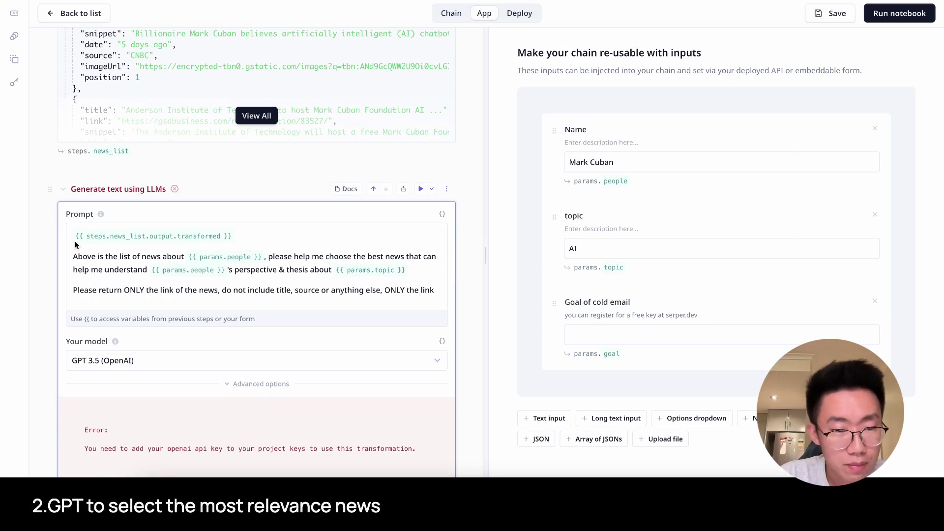
drag(75, 236, 242, 236)
drag(88, 236, 221, 237)
scroll(207, 206, up, 1)
scroll(207, 205, up, 2)
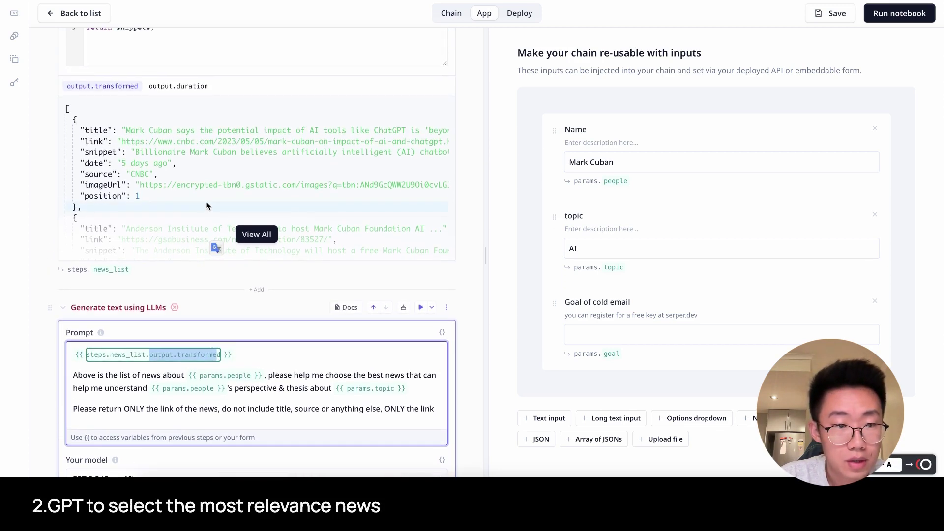
drag(68, 269, 129, 270)
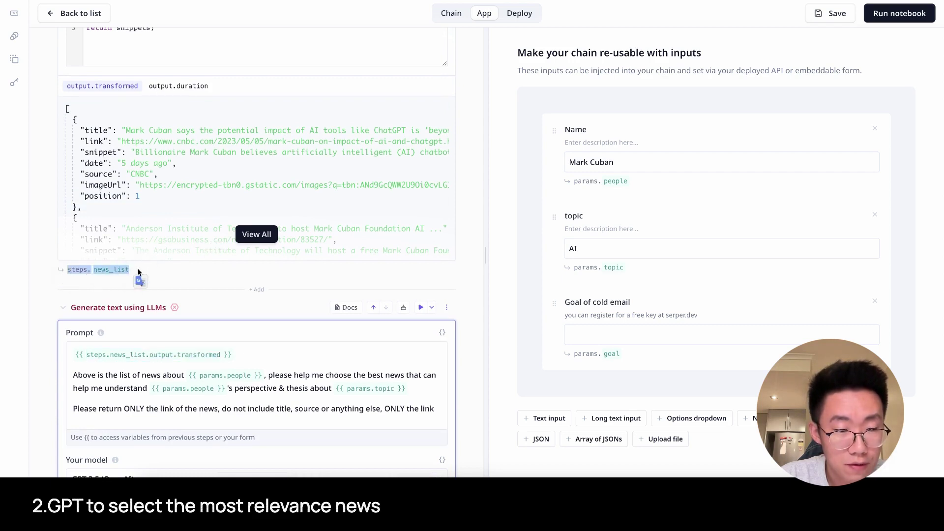
drag(61, 86, 138, 88)
scroll(115, 290, down, 3)
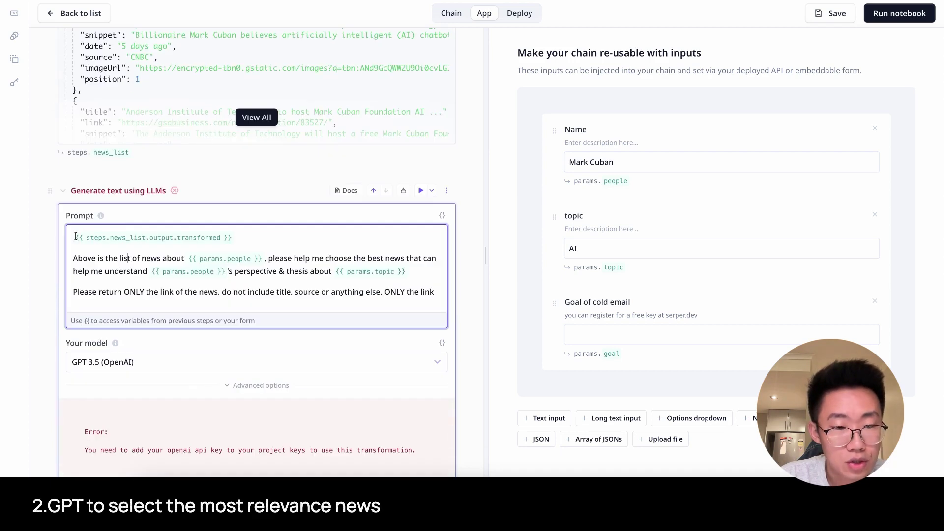
drag(143, 236, 236, 238)
- Have the prompt choose the best news about params.people and params.topic, returning only the link
click(115, 263)
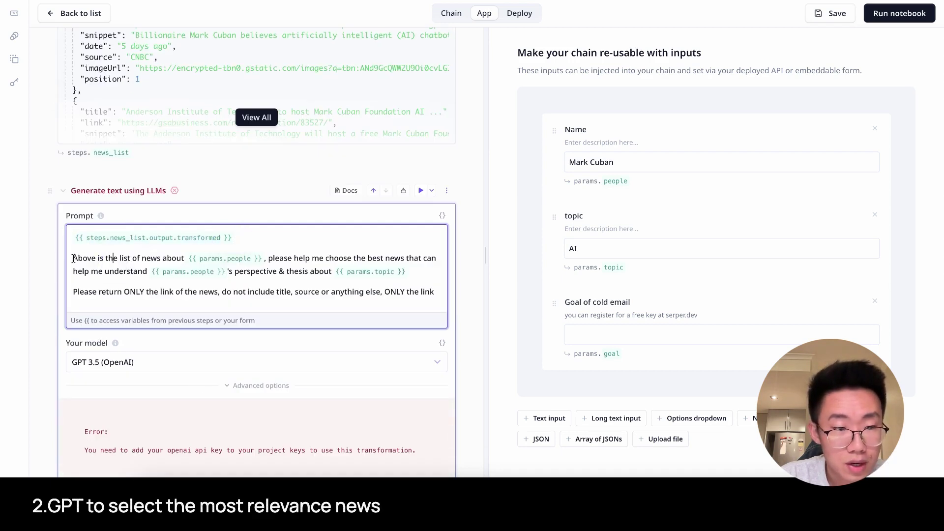
drag(73, 258, 270, 255)
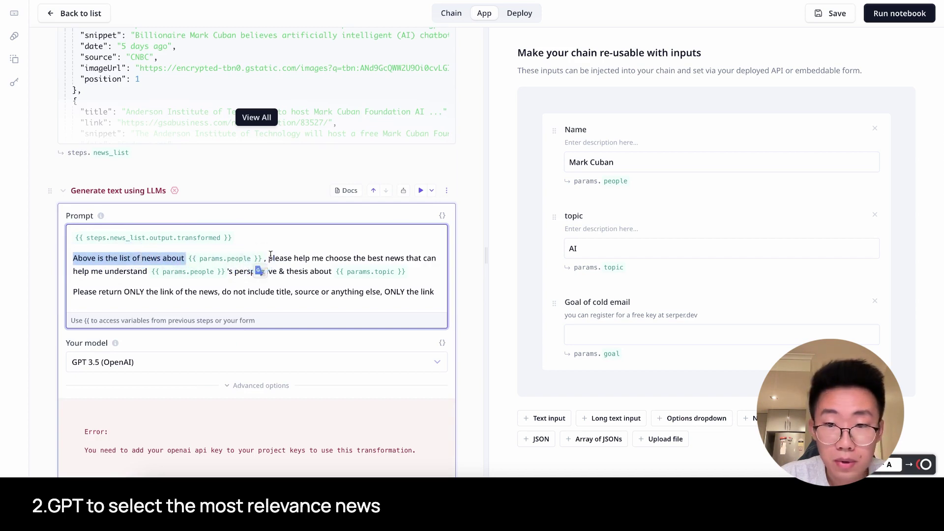
drag(572, 160, 629, 160)
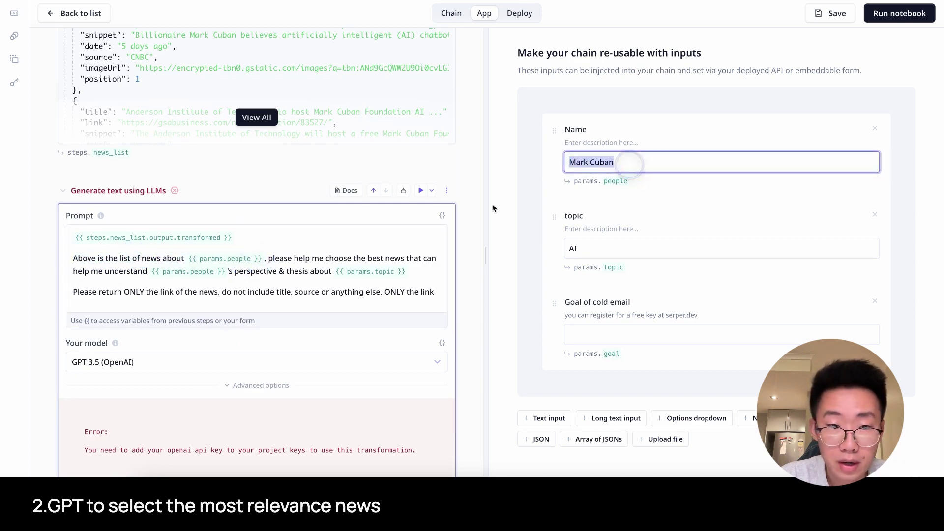
drag(269, 260, 427, 270)
click(429, 270)
click(568, 247)
drag(78, 291, 431, 292)
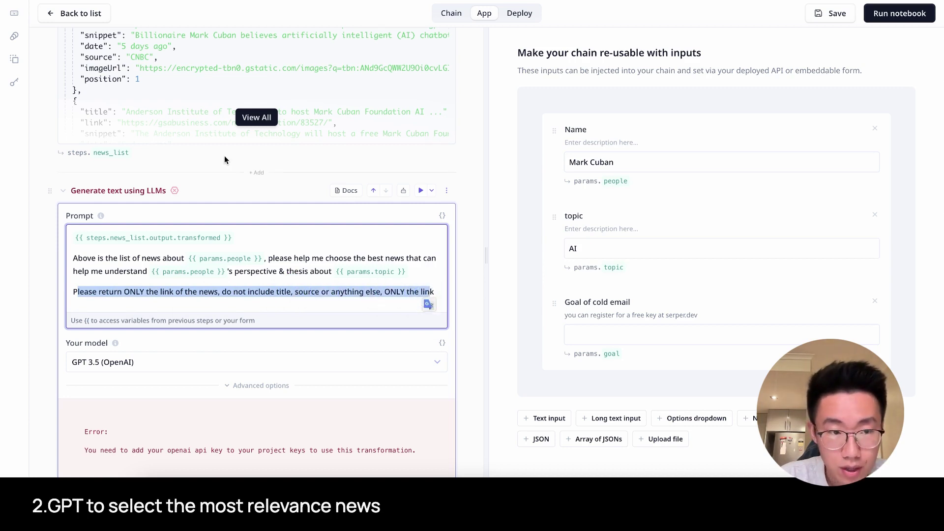
scroll(224, 155, up, 2)
drag(123, 114, 255, 115)
click(252, 252)
scroll(244, 289, down, 3)
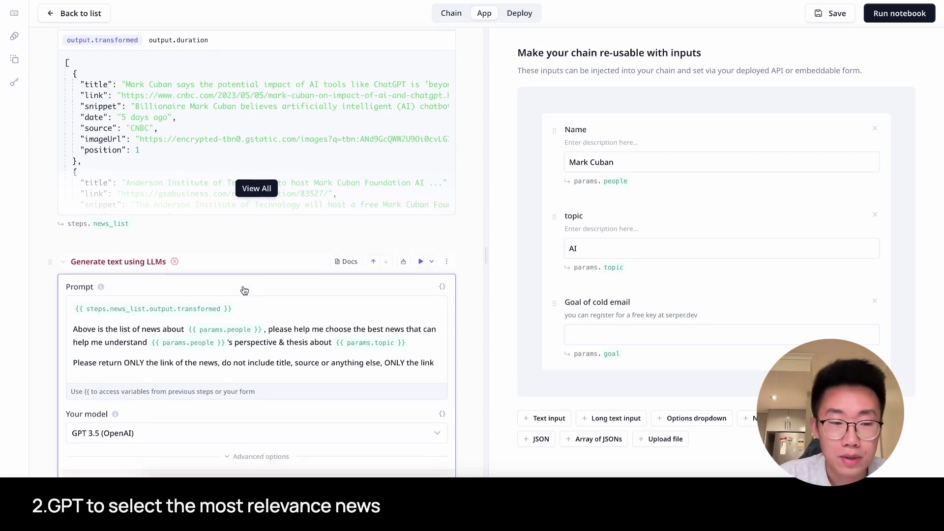
- After the run fails for a missing OpenAI key, save an OpenAI API key and return to the chains list
click(895, 14)
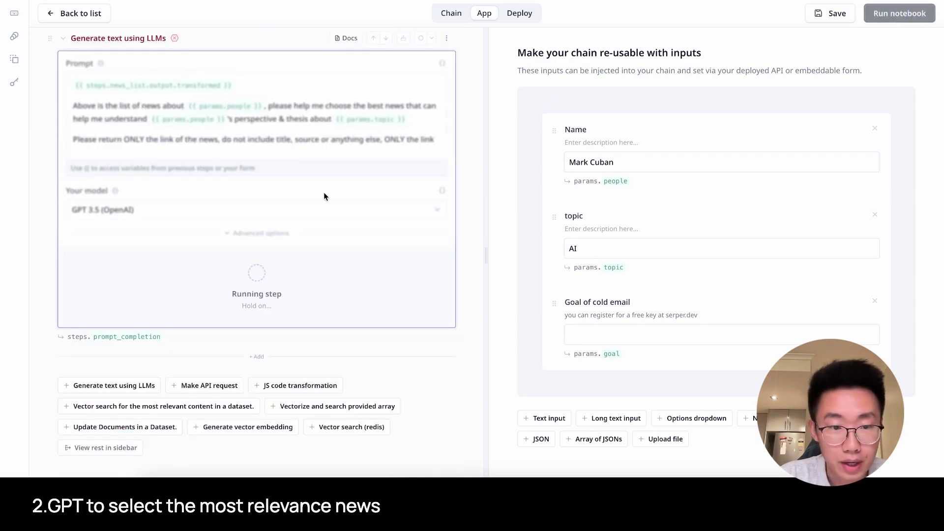
drag(99, 312, 235, 320)
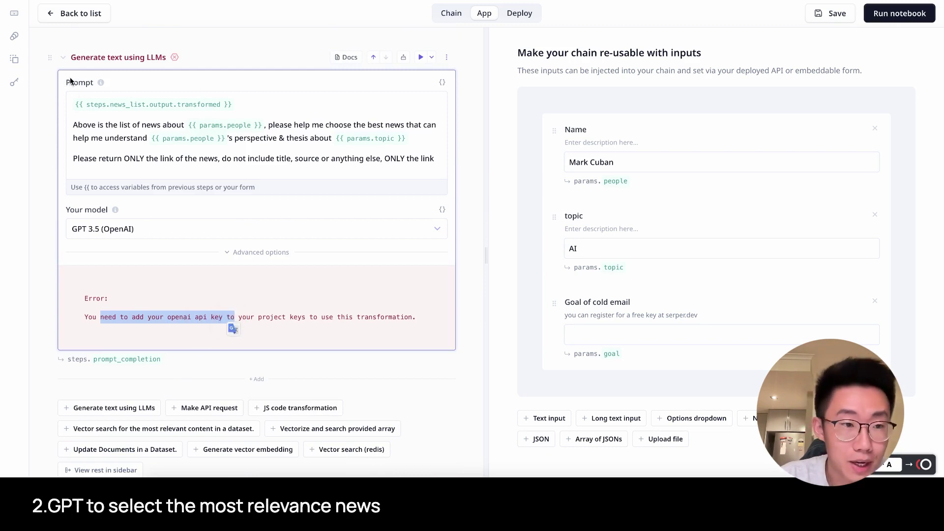
click(16, 84)
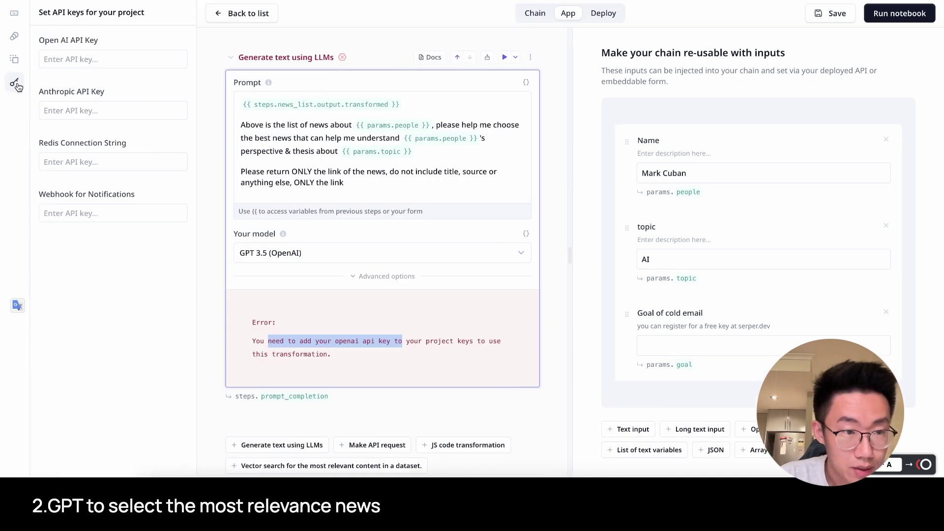
click(68, 60)
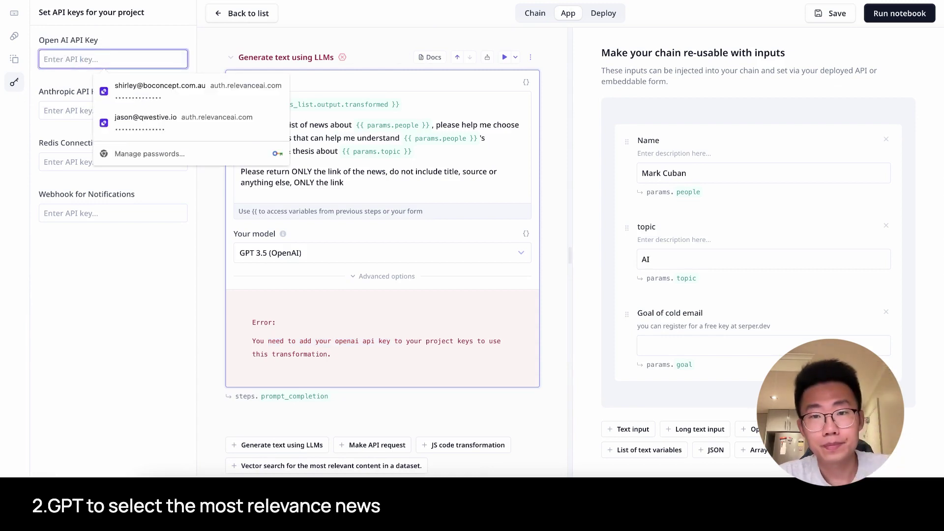
key(super+v)
click(161, 337)
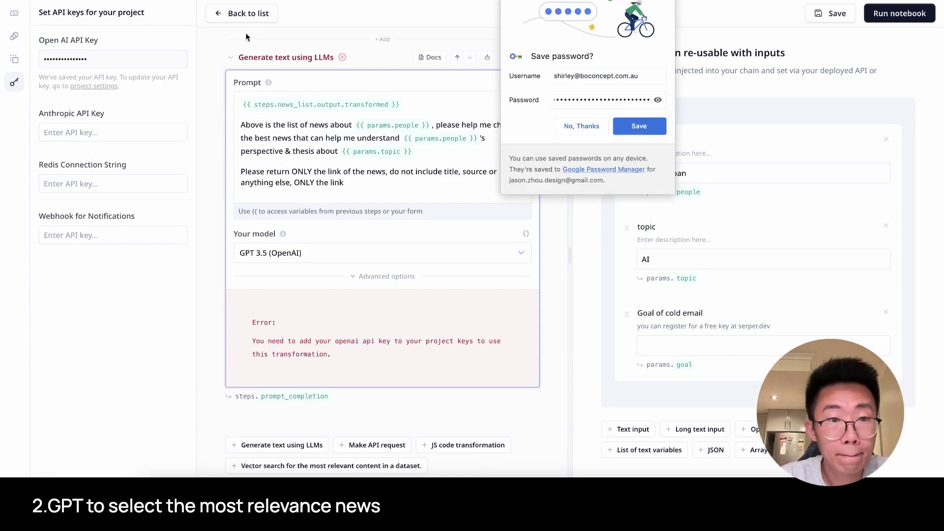
click(242, 15)
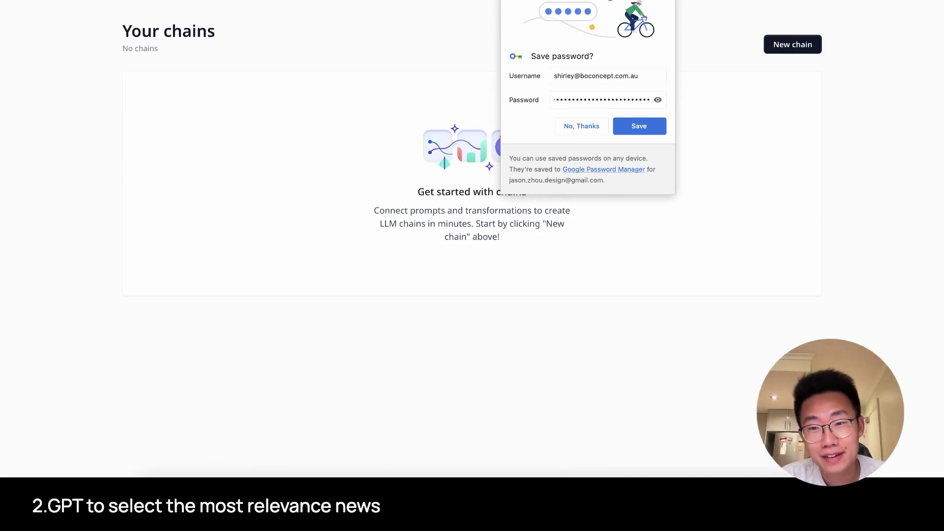
click(724, 44)
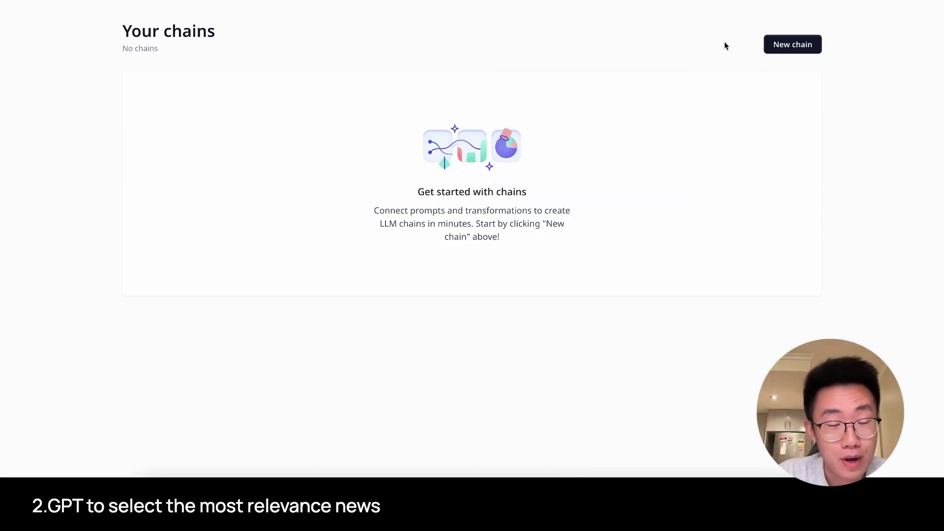
- Start a new chain with inputs named 'Person you want to send email to' and 'Topic'
click(786, 45)
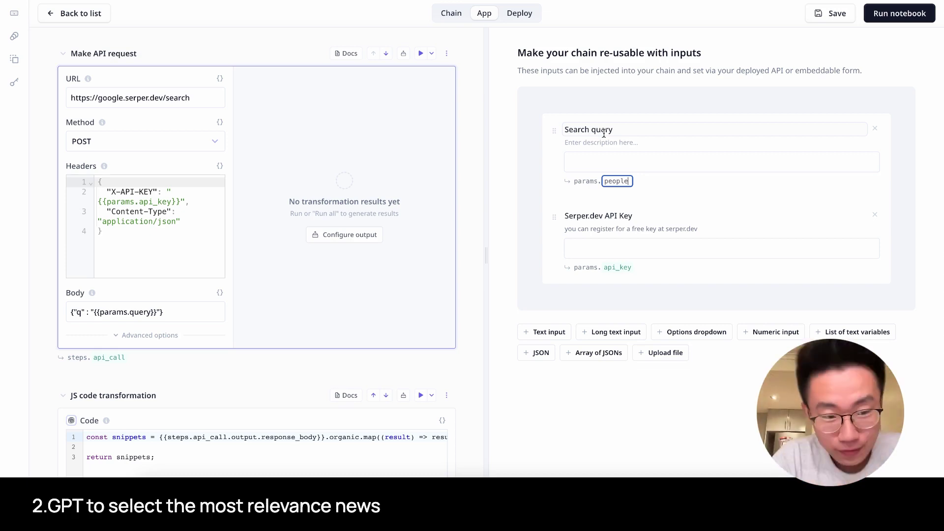
triple_click(603, 129)
text(Name of the person)
triple_click(604, 129)
text(Person you want to send email to)
triple_click(598, 216)
text(Topic)
- Add a 'Goal of the email' input and write the prompt choosing the best news about params.people
click(544, 332)
triple_click(585, 302)
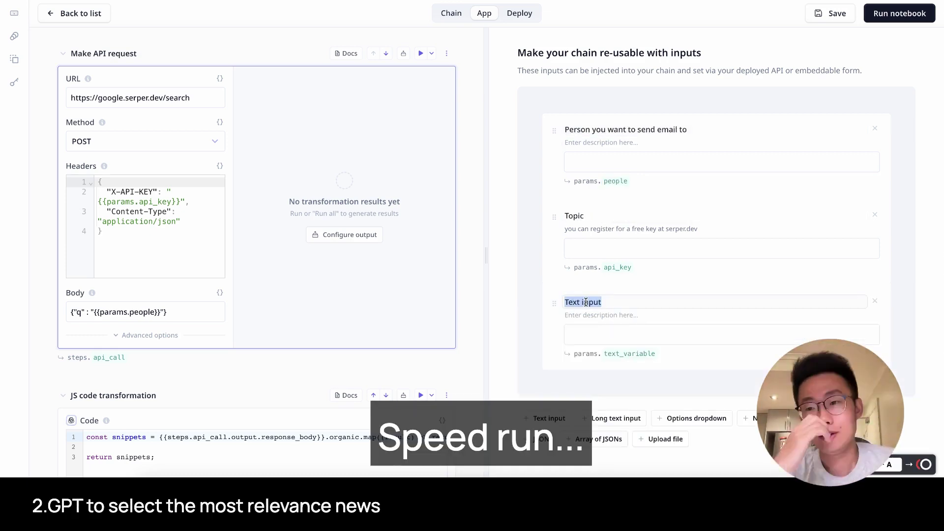
text(Goal of the email)
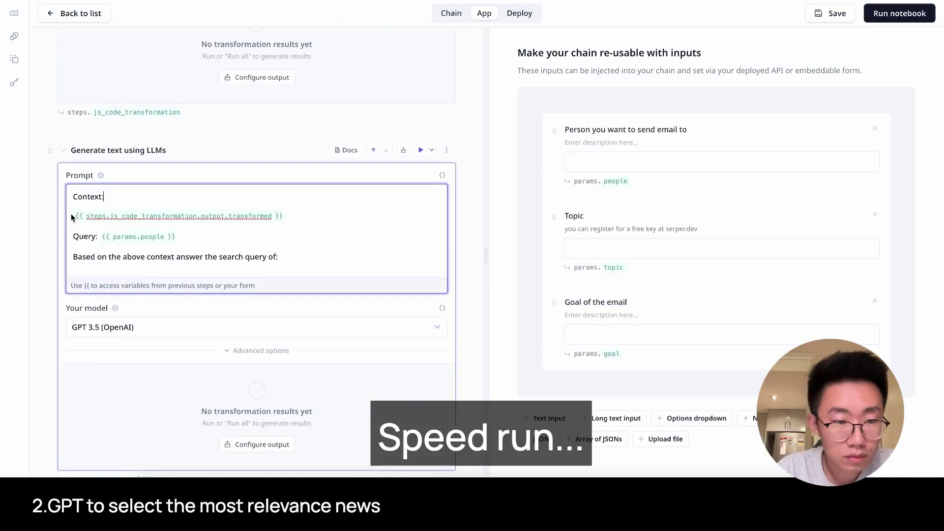
text(Above is the list of news about {{ params.people }}, please help me choose the best news that can help me understand {{ params.people }}'s perspective & thesis about {{ params.topic }} )
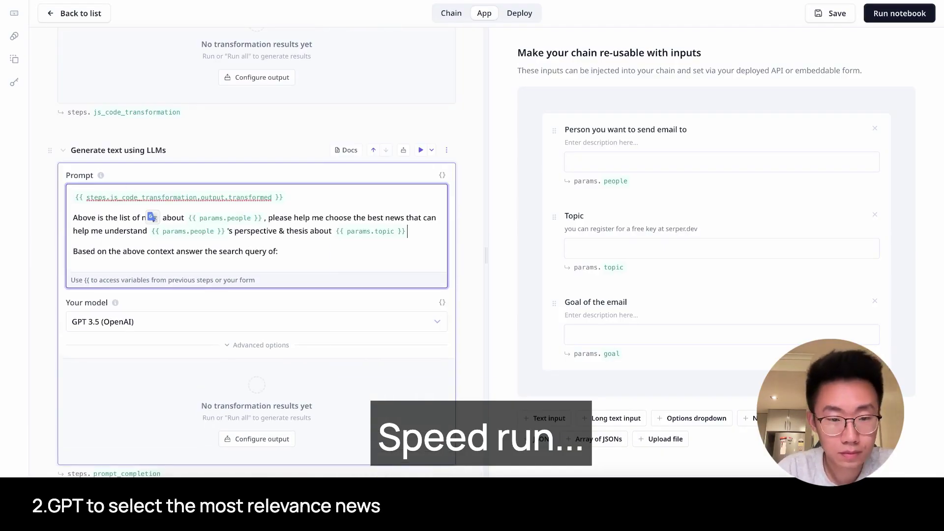
text(Please return ONLY the link of the news, do not include title, source or any other stuff, ONLY the link)
scroll(435, 225, down, 1)
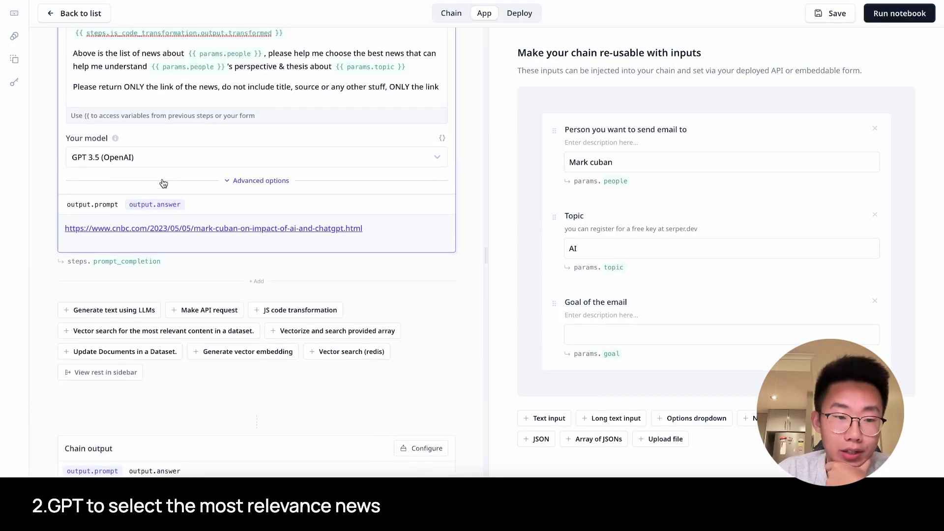
- Run the chain with topic AI to get the CNBC article link, then add a Make API request step
scroll(130, 217, up, 3)
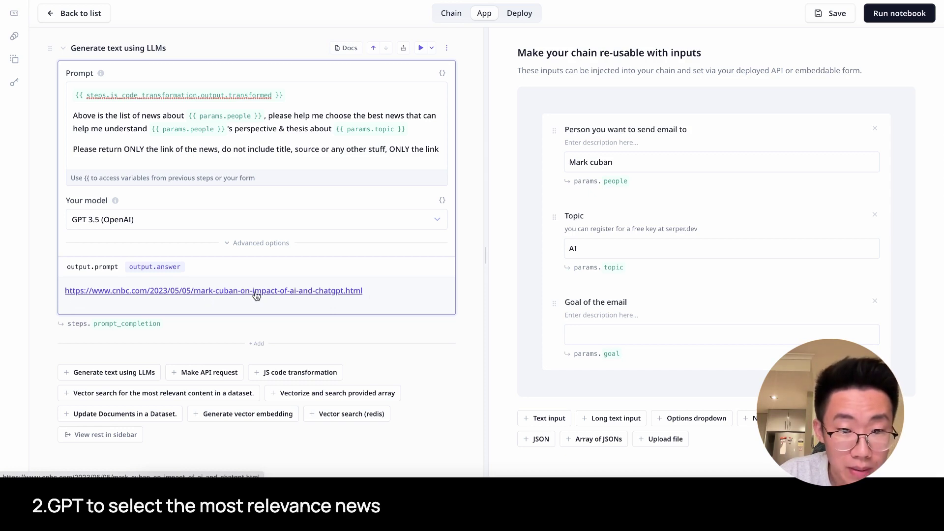
click(464, 296)
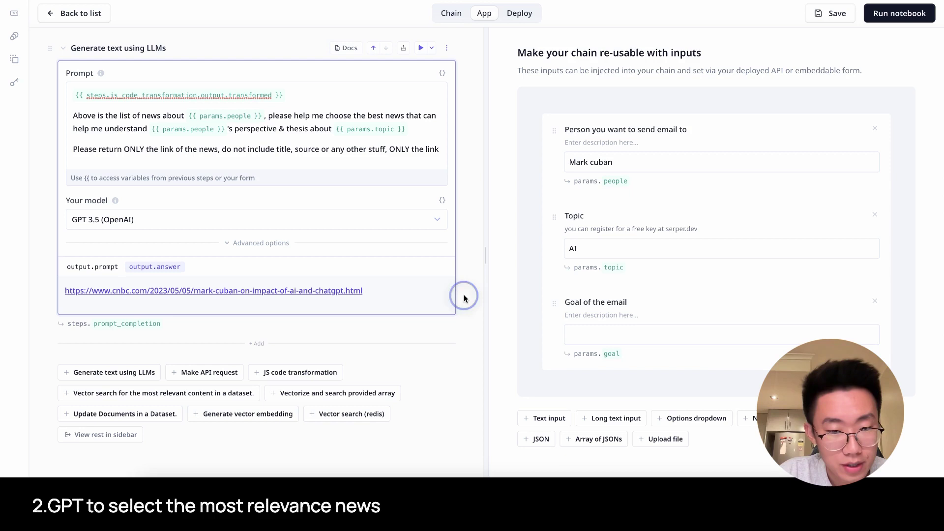
scroll(464, 294, down, 3)
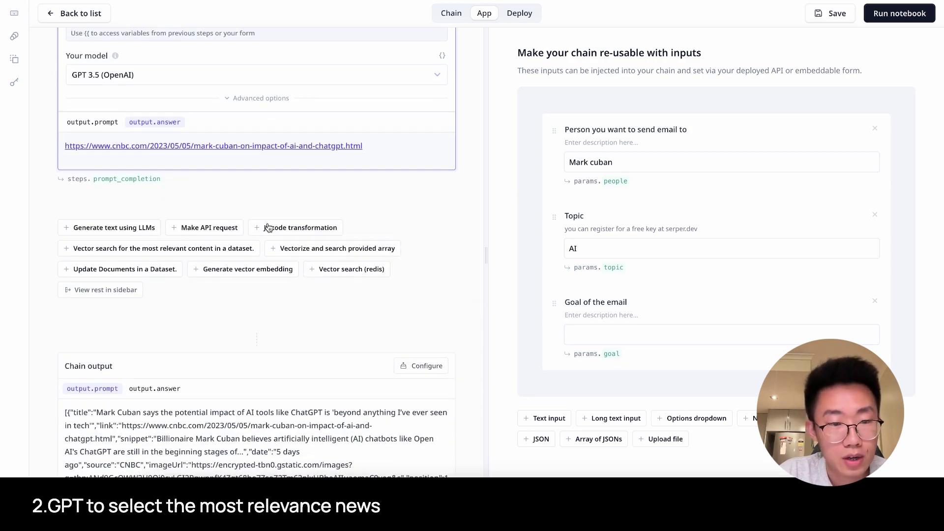
mouse_move(257, 203)
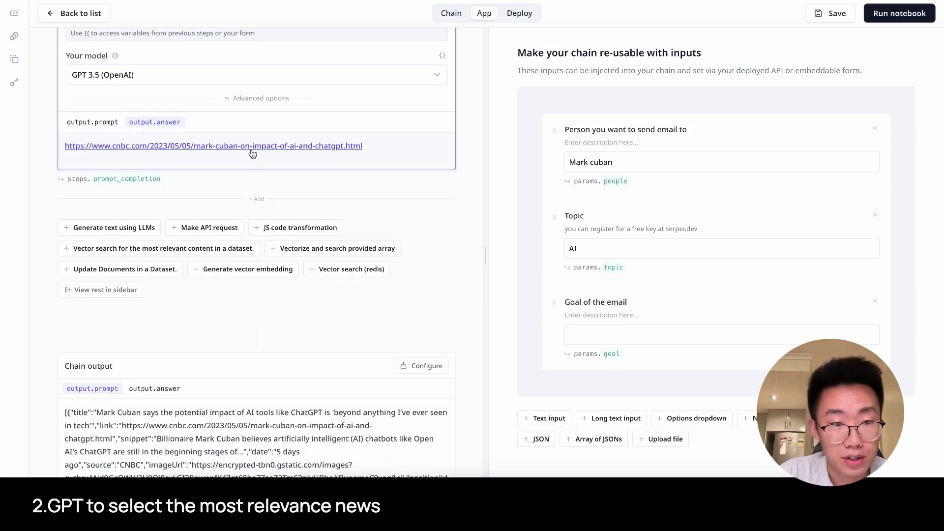
click(228, 231)
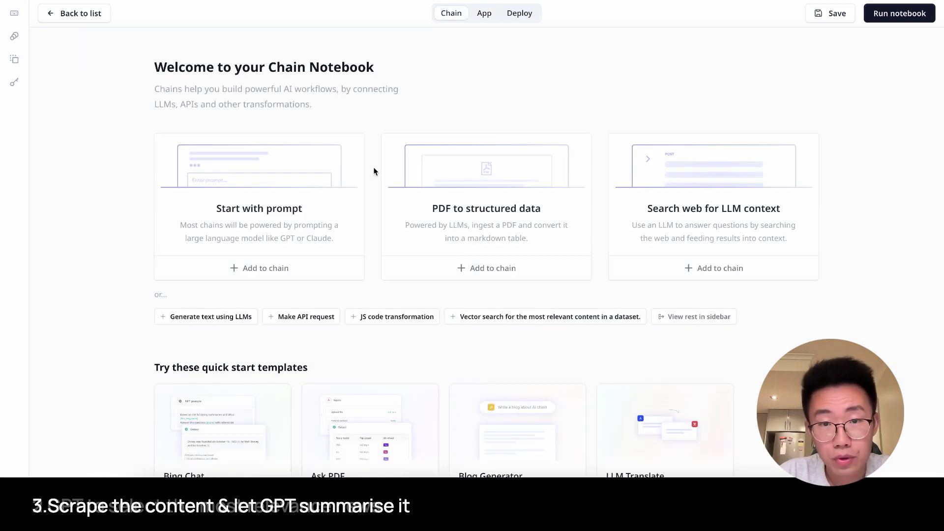
- Copy the template's browserless scrape URL into the new step's URL field
scroll(375, 173, down, 2)
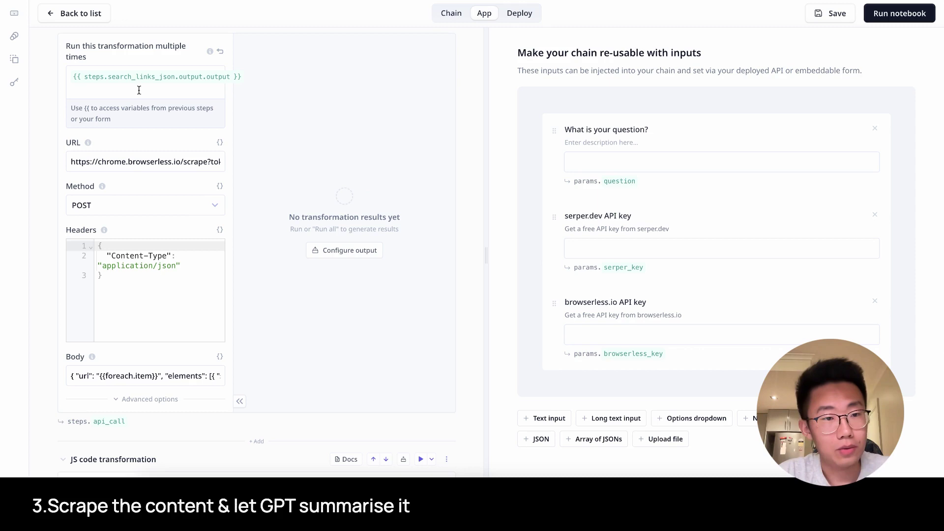
double_click(130, 162)
key(super+a)
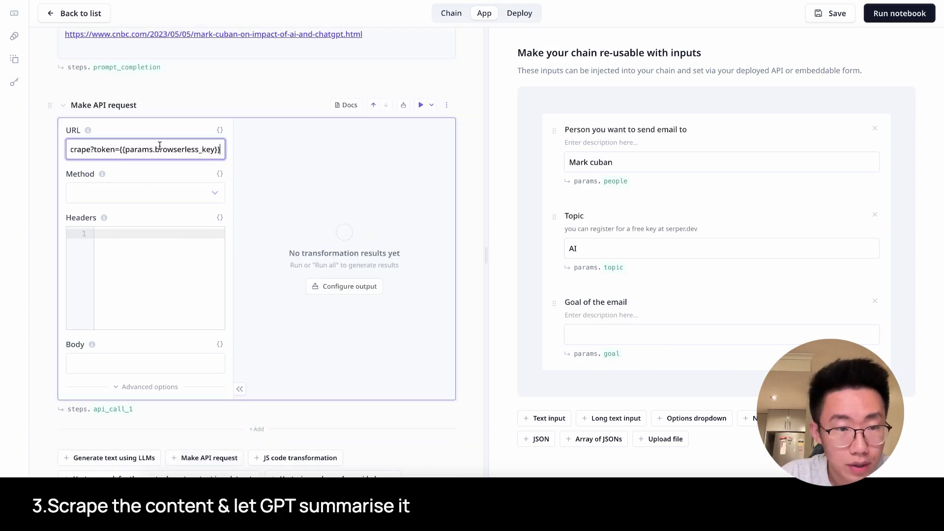
click(119, 149)
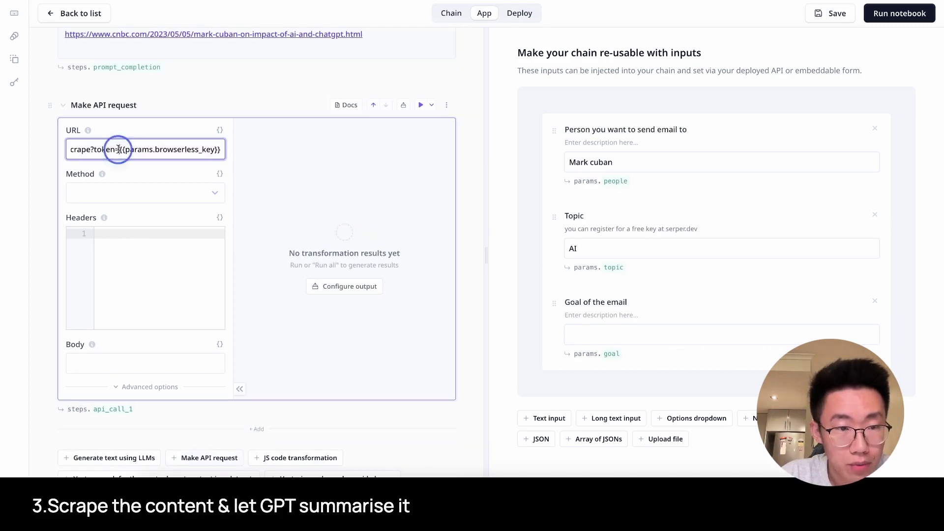
shift+click(218, 150)
- Get the API token from the browserless Account page and paste it after token= in the URL
double_click(140, 148)
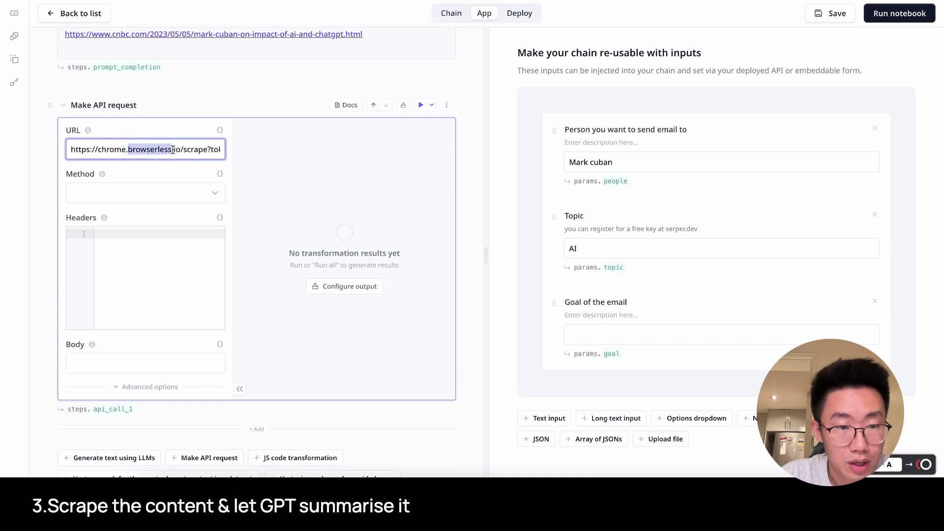
shift+click(71, 149)
key(ctrl+c)
key(ctrl+t)
key(ctrl+v)
key(Return)
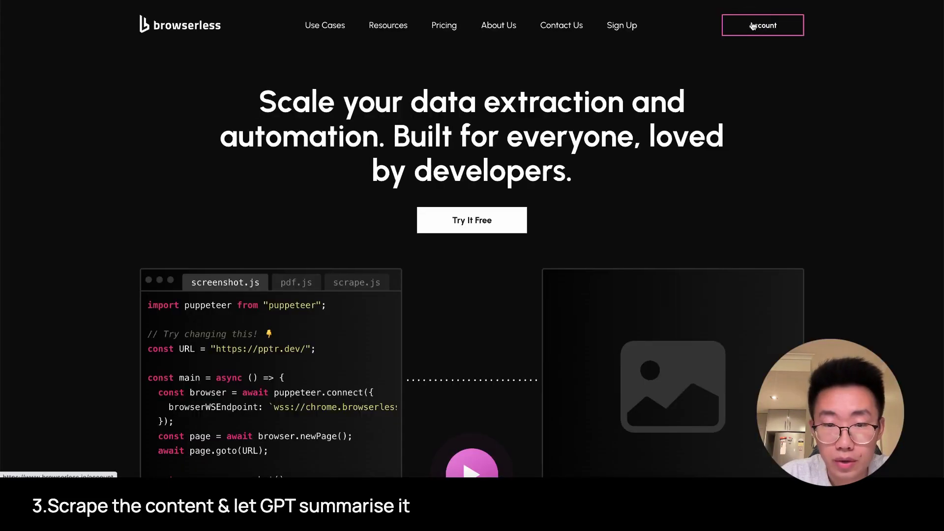
click(752, 26)
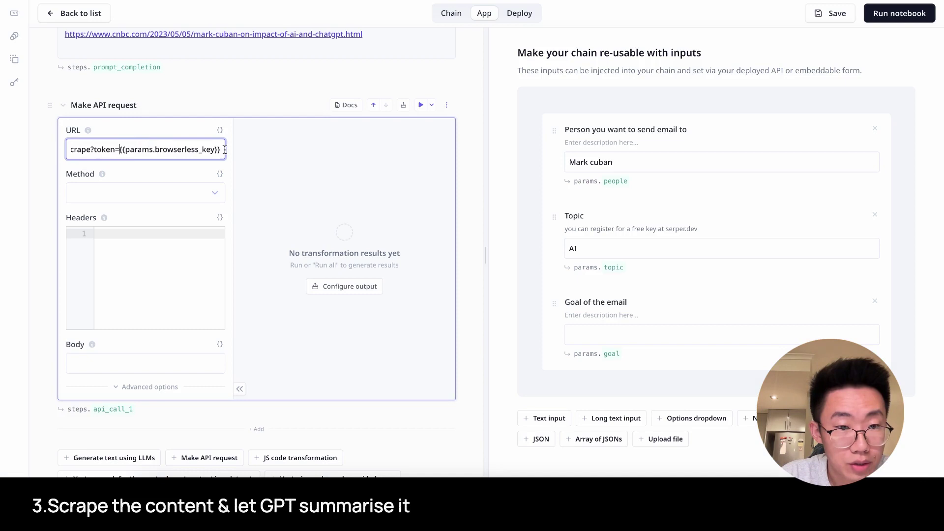
shift+click(225, 149)
key(ctrl+v)
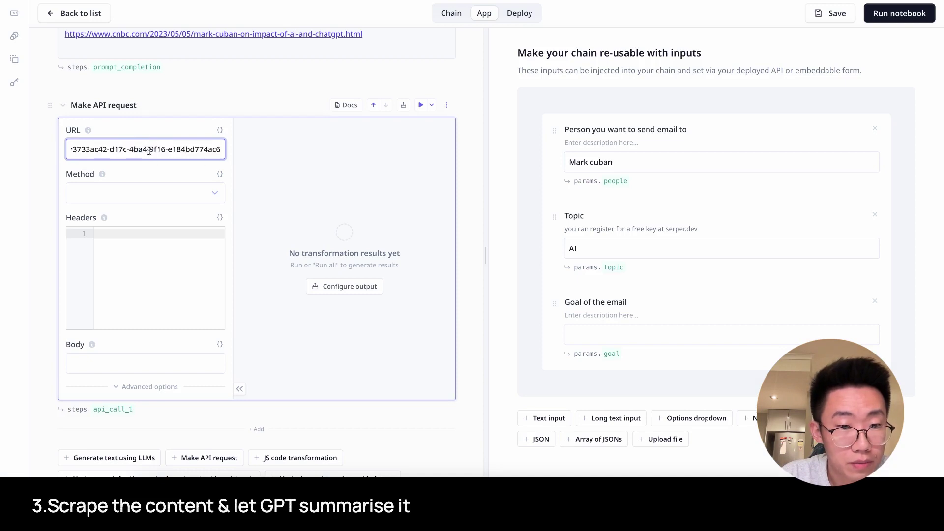
- Set the request Method to POST with a JSON body scraping each item's page body element
click(145, 192)
click(127, 217)
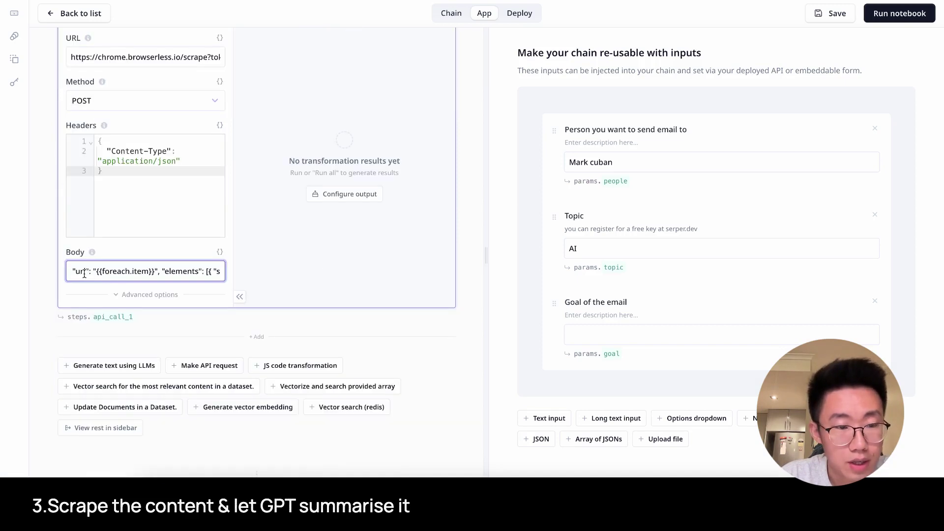
click(78, 273)
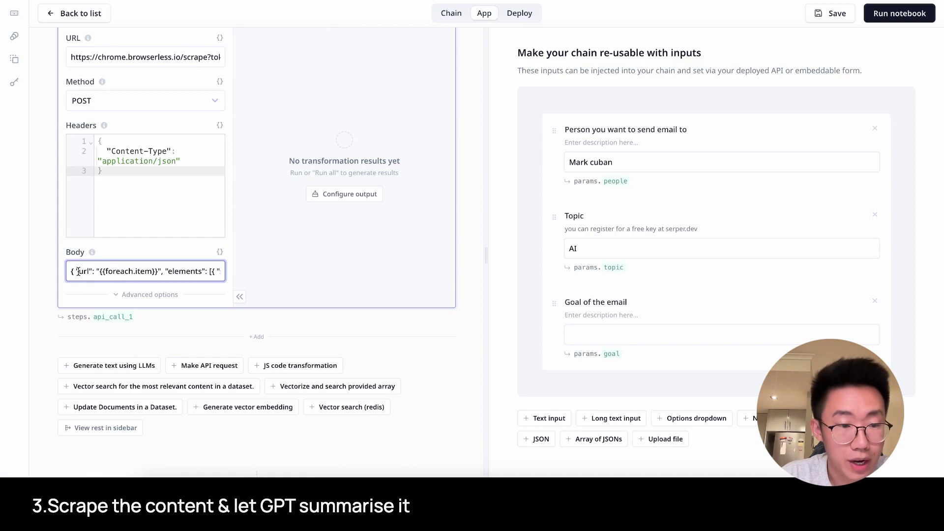
double_click(86, 271)
click(113, 272)
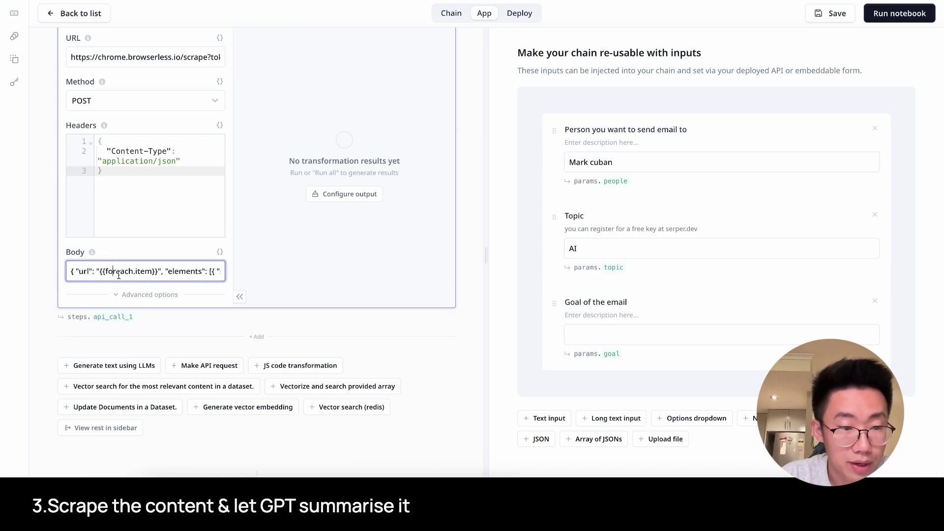
scroll(161, 274, right, 5)
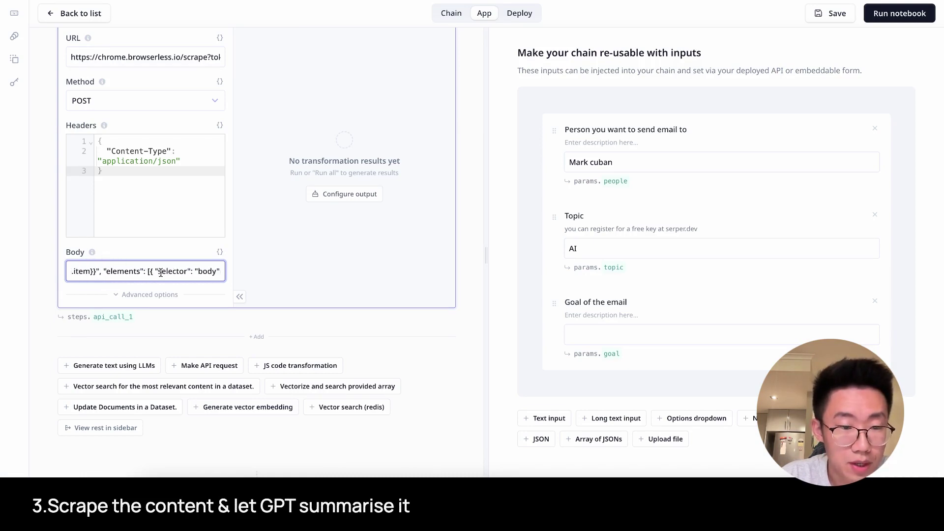
drag(92, 272, 213, 268)
click(183, 269)
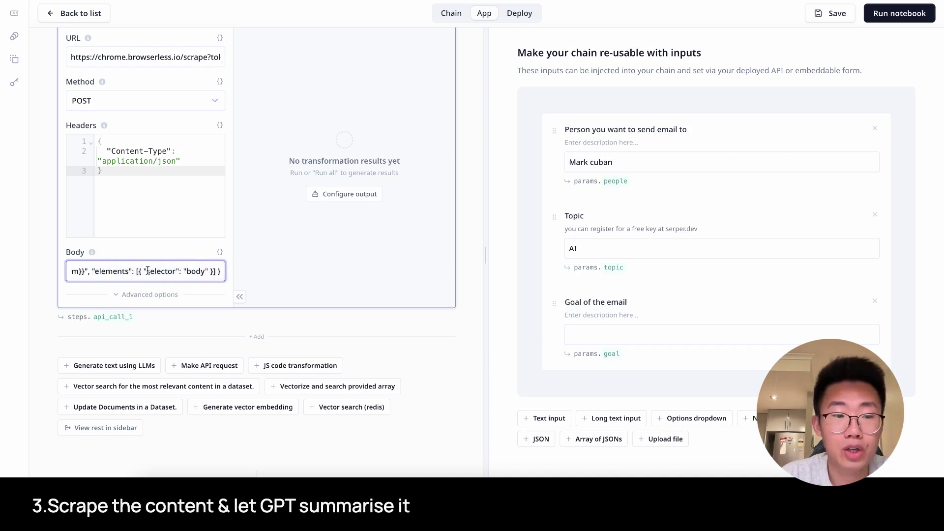
drag(144, 271, 208, 270)
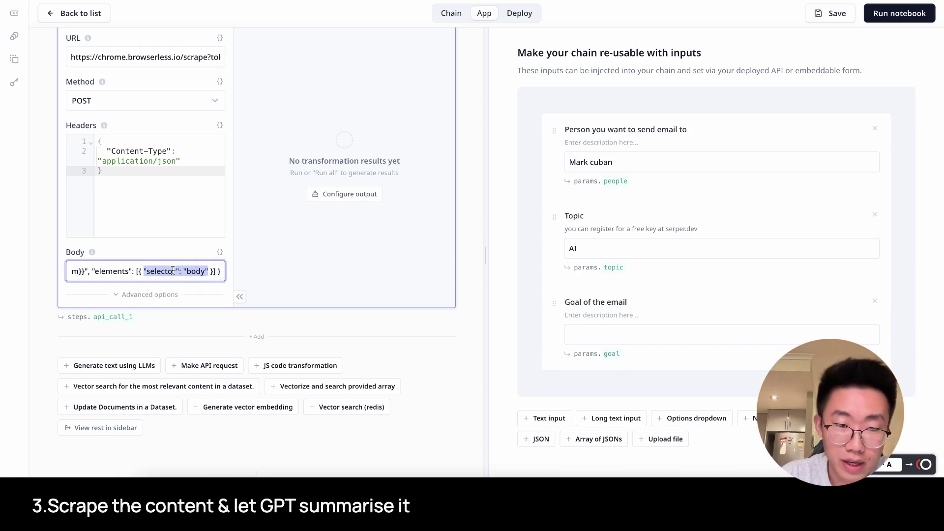
click(130, 242)
- Rename the GPT 3.5 step's output to news_link
scroll(125, 221, up, 3)
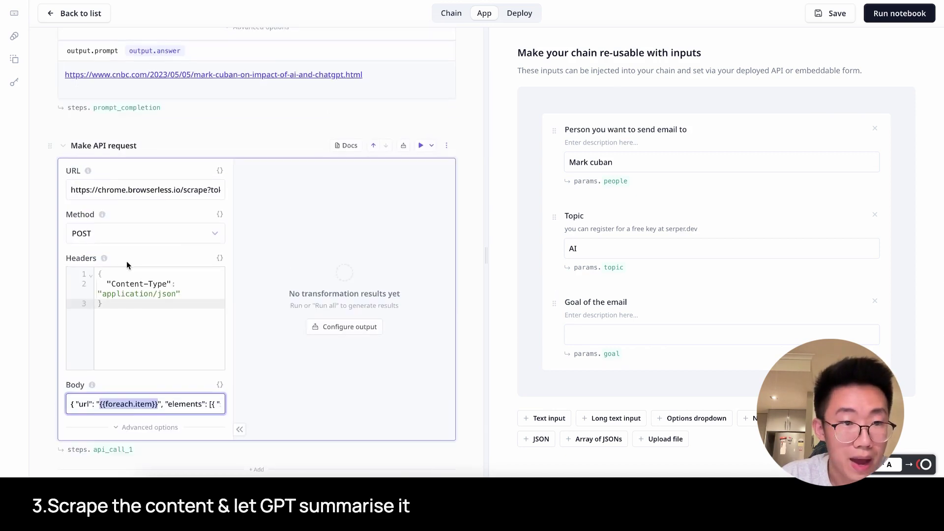
scroll(125, 94, up, 3)
double_click(125, 236)
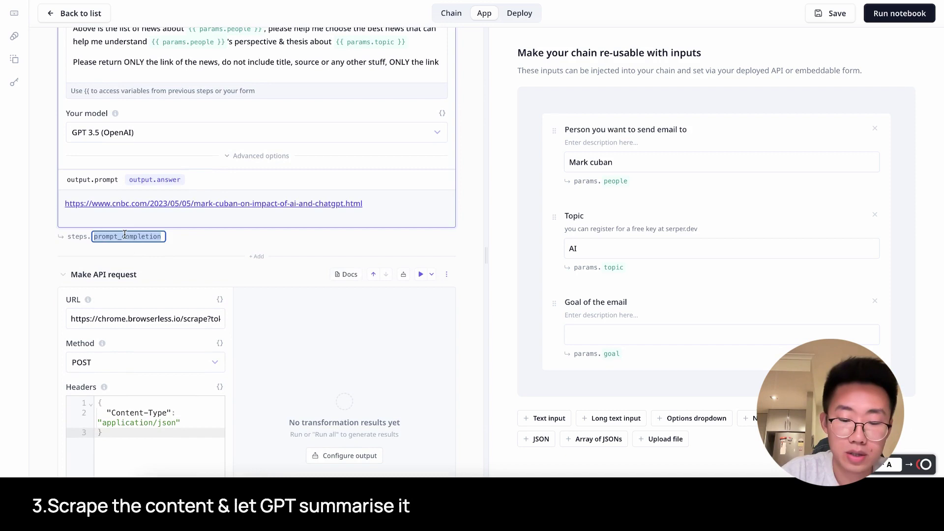
text(news_link)
key(Return)
- Set the request body url to {{steps.news_link.output.answer}}
scroll(147, 235, down, 3)
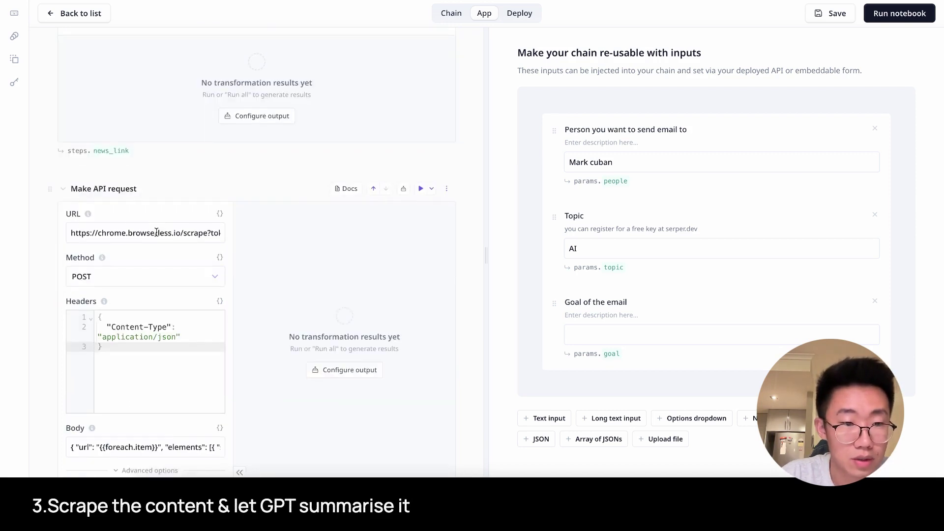
scroll(157, 235, down, 3)
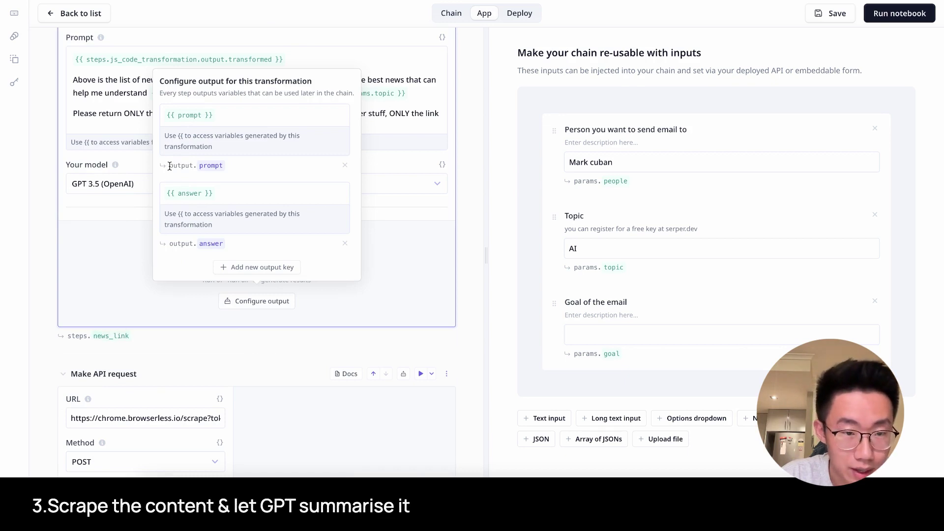
drag(169, 243, 232, 243)
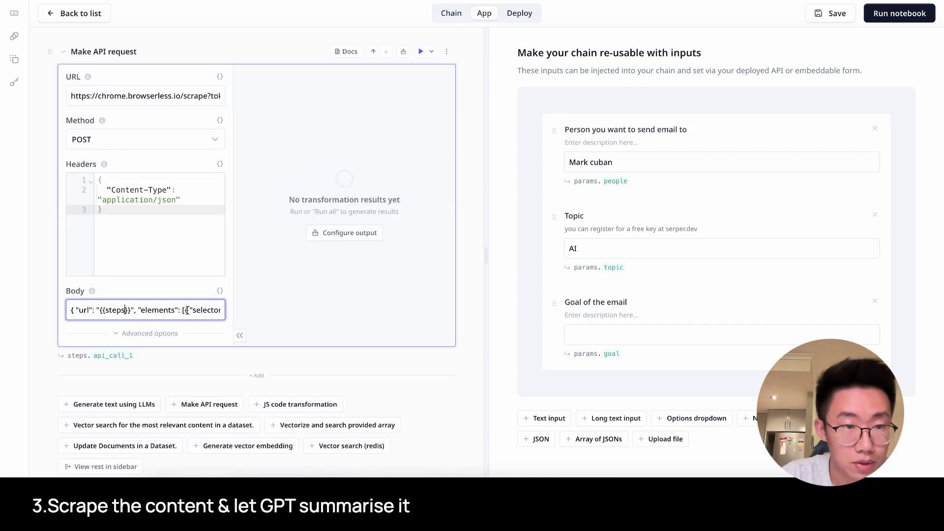
scroll(187, 309, up, 1)
text(.news_link.ou)
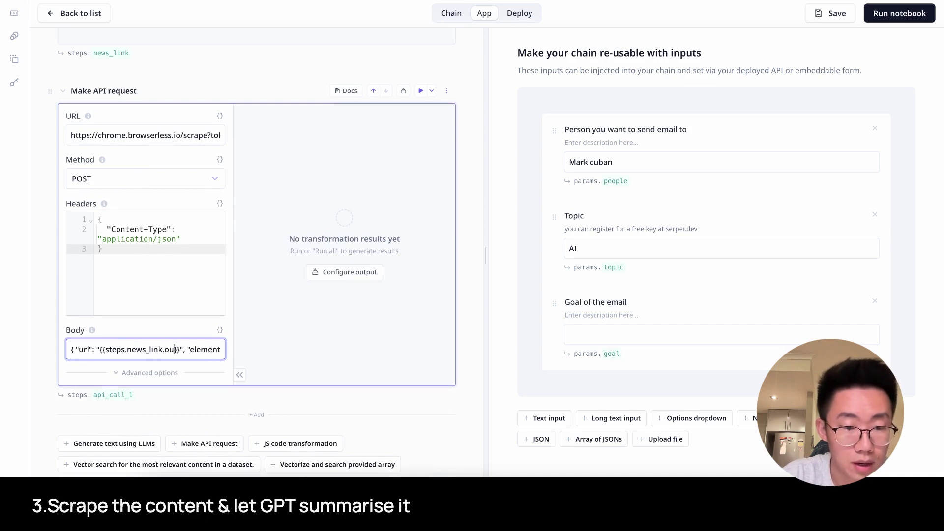
text(tput.answer}}", "elements": [{ "select)
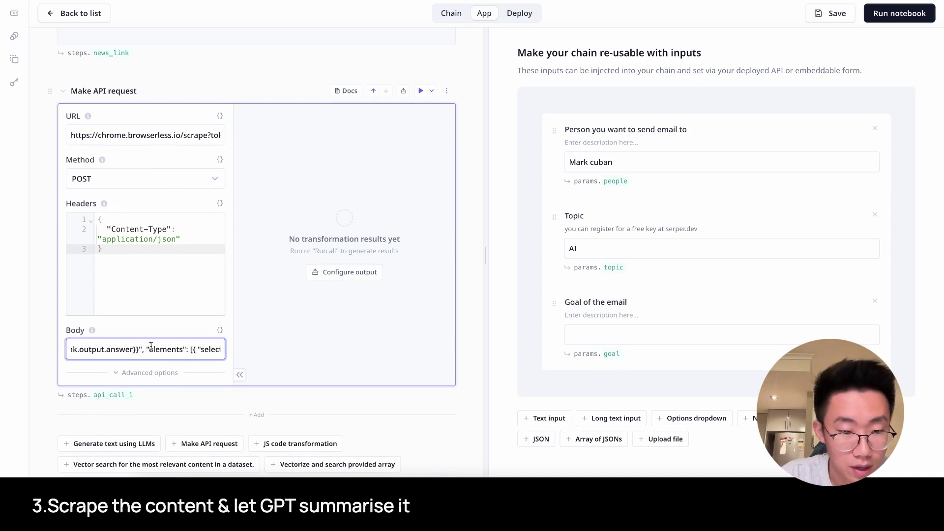
scroll(151, 346, right, 3)
scroll(151, 346, left, 5)
- Remove the run-multiple-times foreach setting so the request scrapes only the chosen article
scroll(152, 295, up, 1)
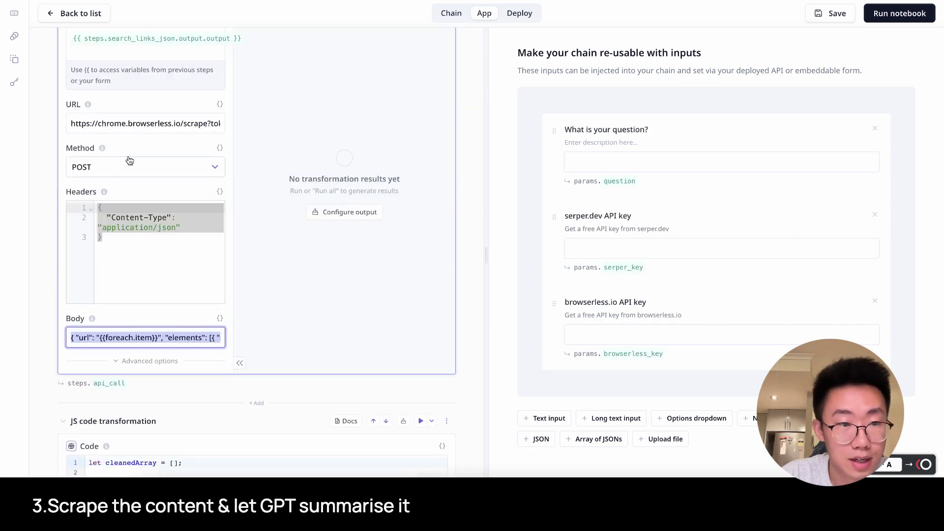
scroll(129, 159, up, 1)
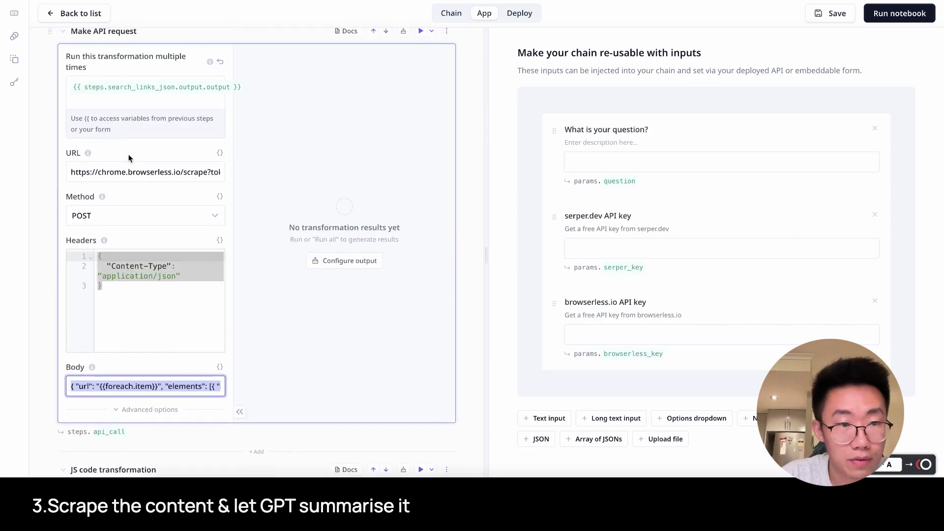
scroll(128, 159, up, 1)
click(140, 112)
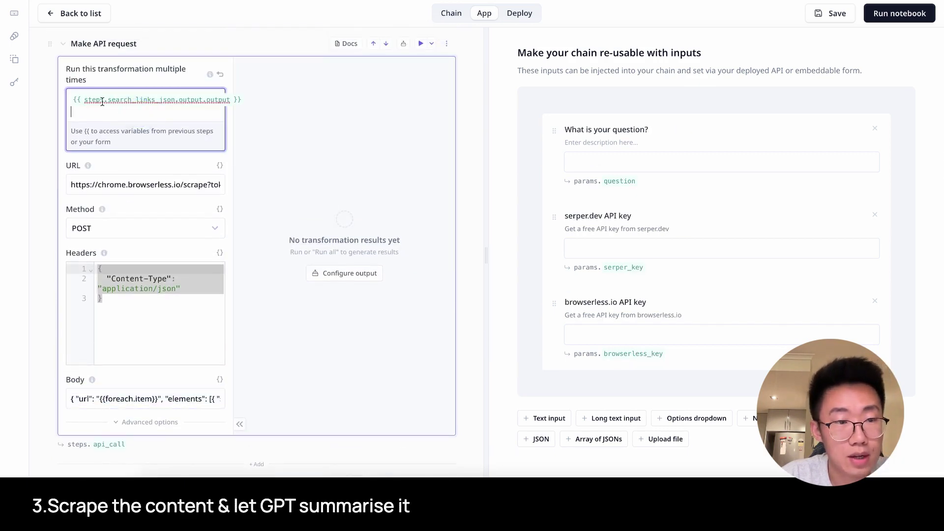
drag(67, 68, 85, 82)
click(85, 81)
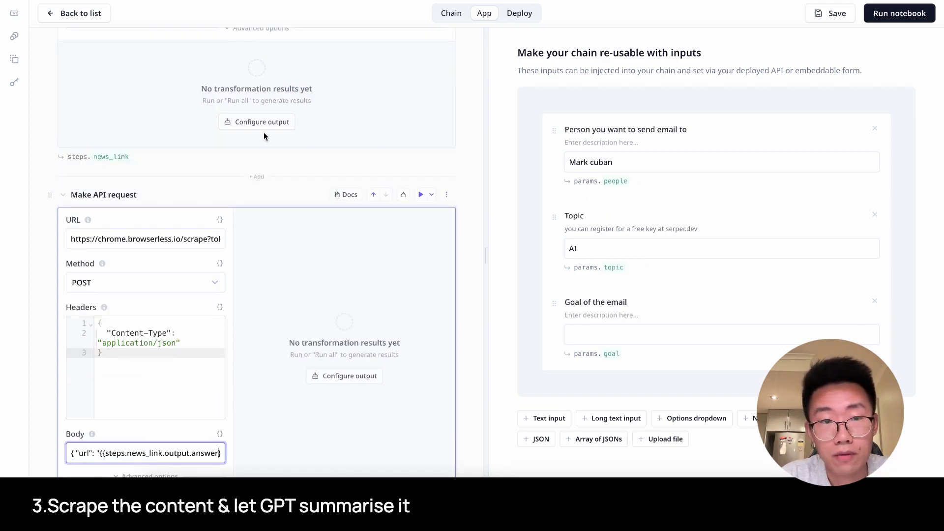
scroll(265, 135, up, 1)
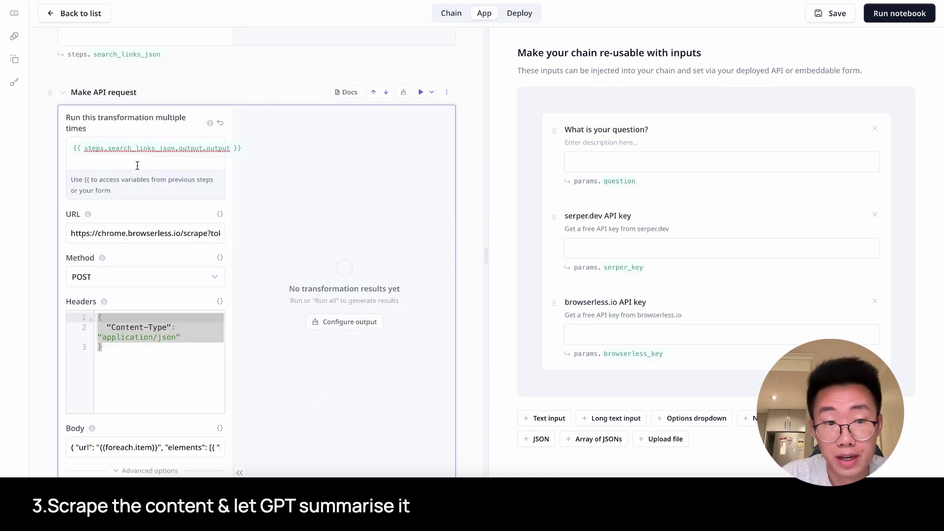
scroll(145, 161, down, 3)
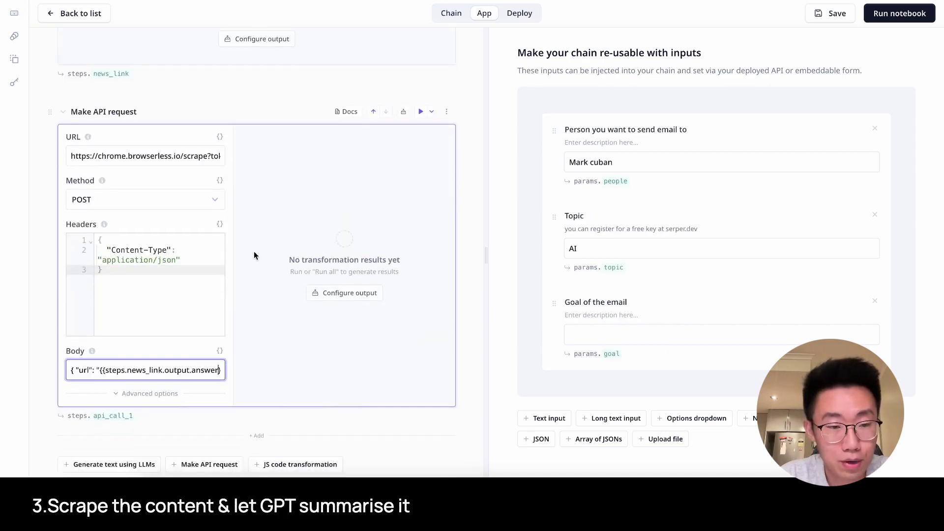
scroll(255, 255, down, 1)
scroll(254, 255, down, 1)
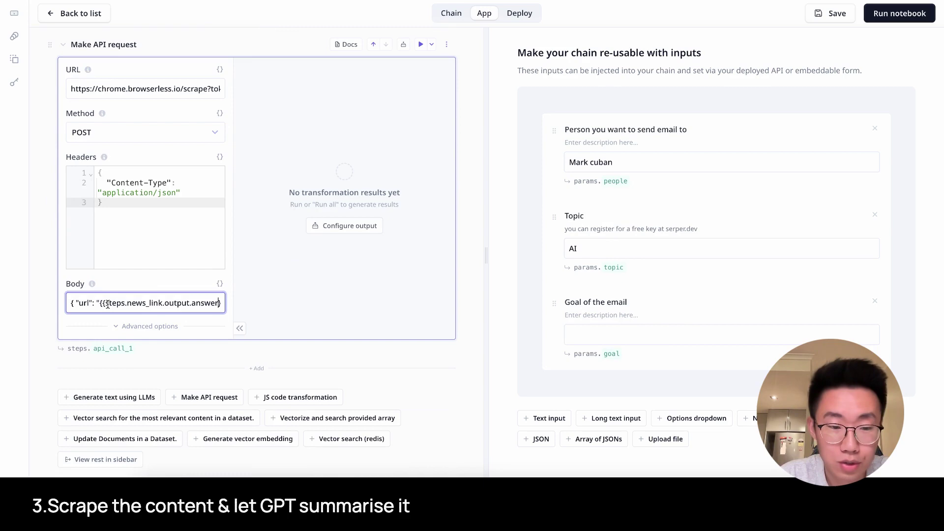
scroll(107, 303, down, 4)
scroll(233, 241, up, 6)
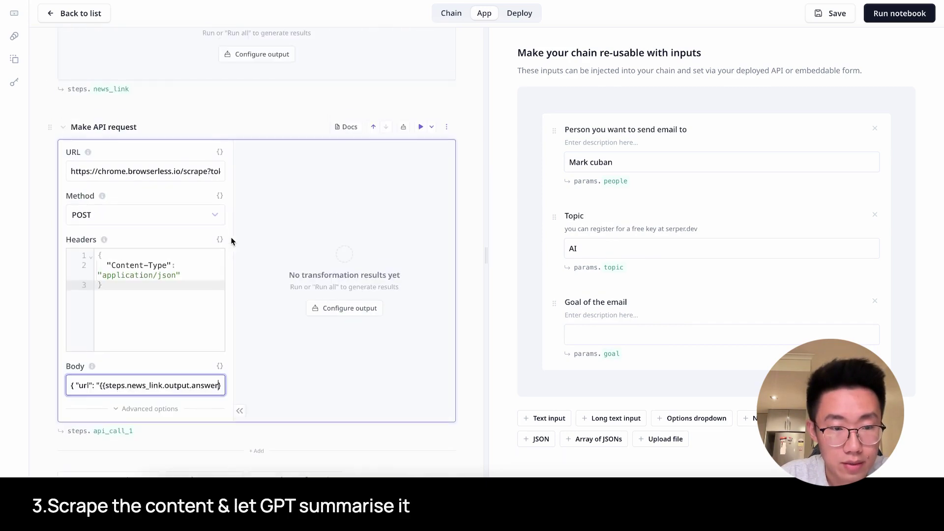
- Run the API request and inspect the scraped page text in the full JSON response
scroll(233, 240, down, 1)
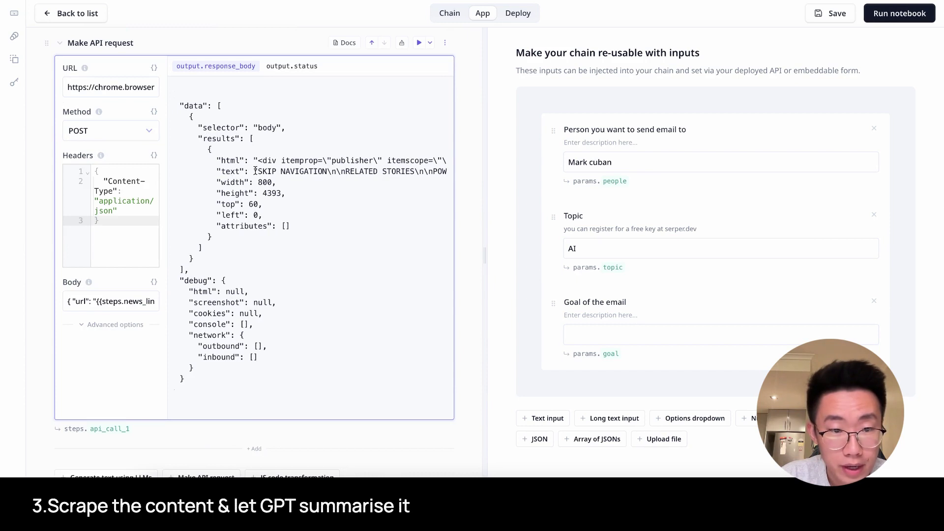
drag(258, 171, 352, 144)
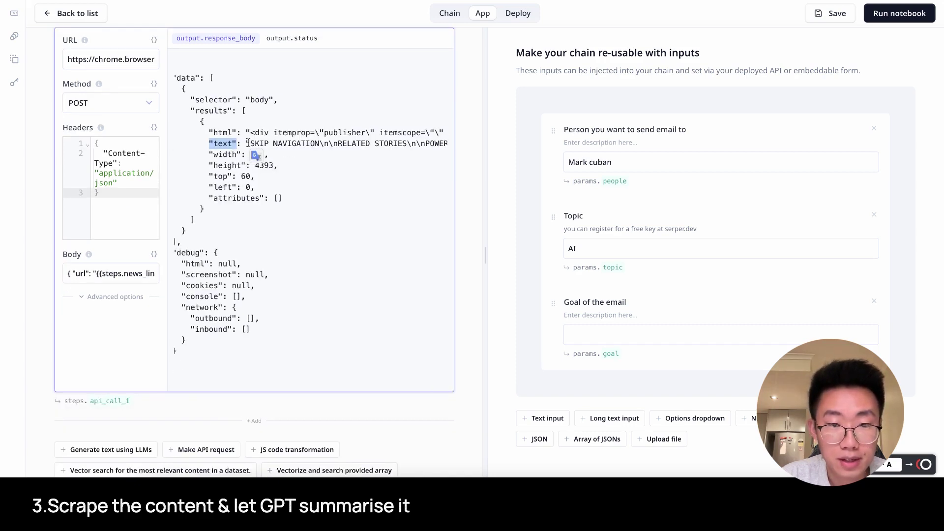
scroll(310, 236, down, 2)
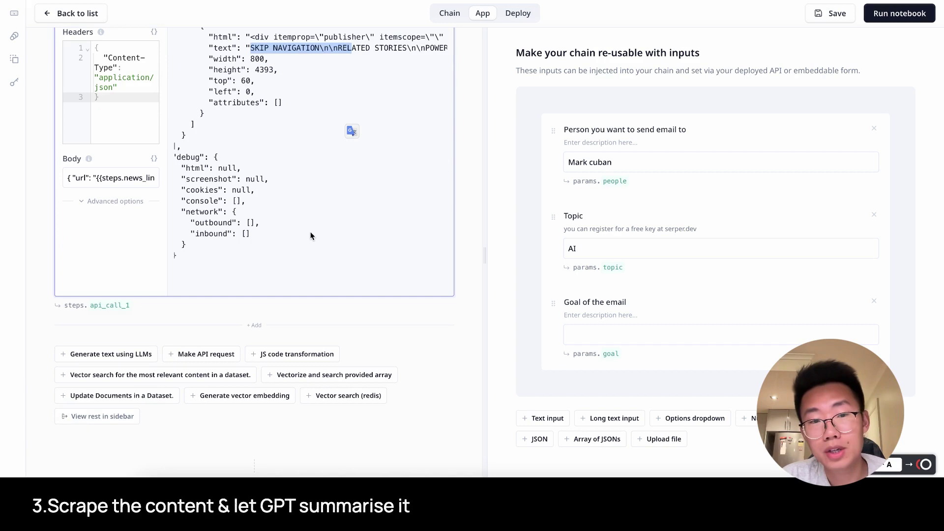
scroll(311, 236, down, 2)
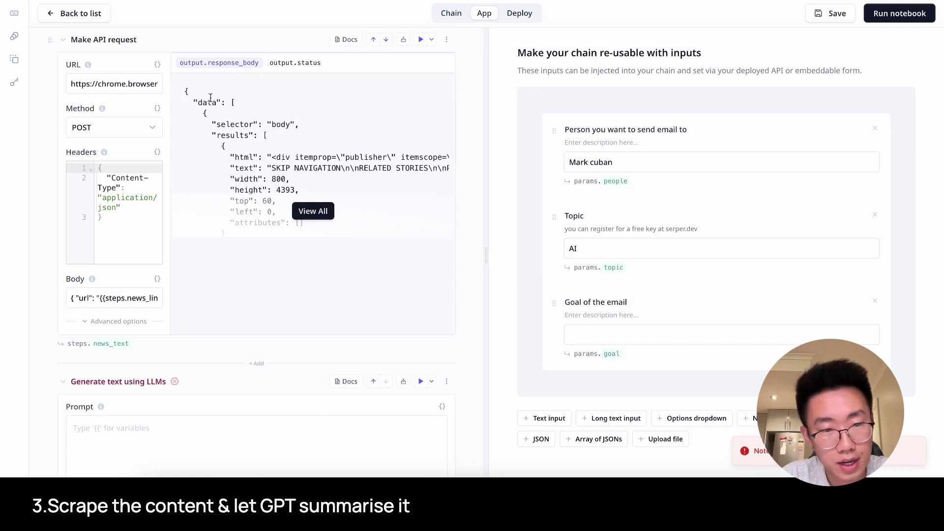
click(292, 208)
scroll(265, 196, down, 2)
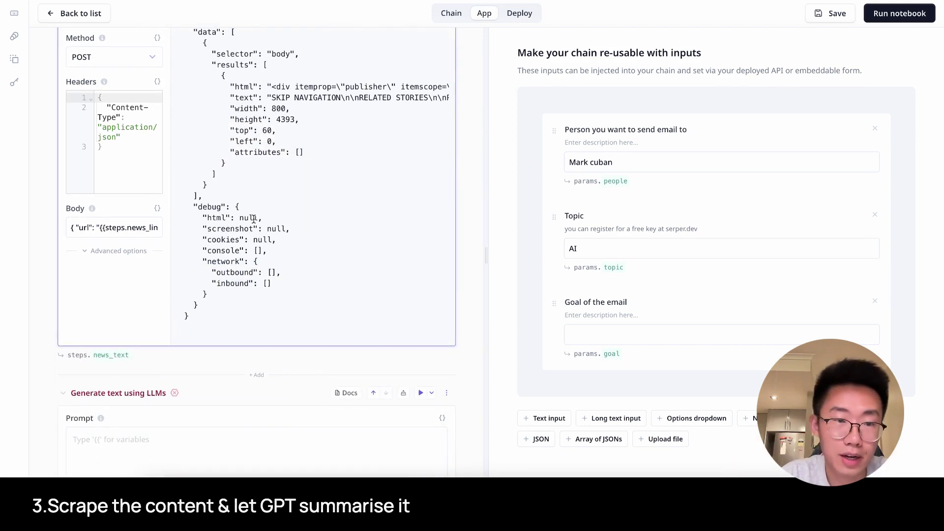
scroll(235, 172, up, 1)
drag(187, 63, 300, 167)
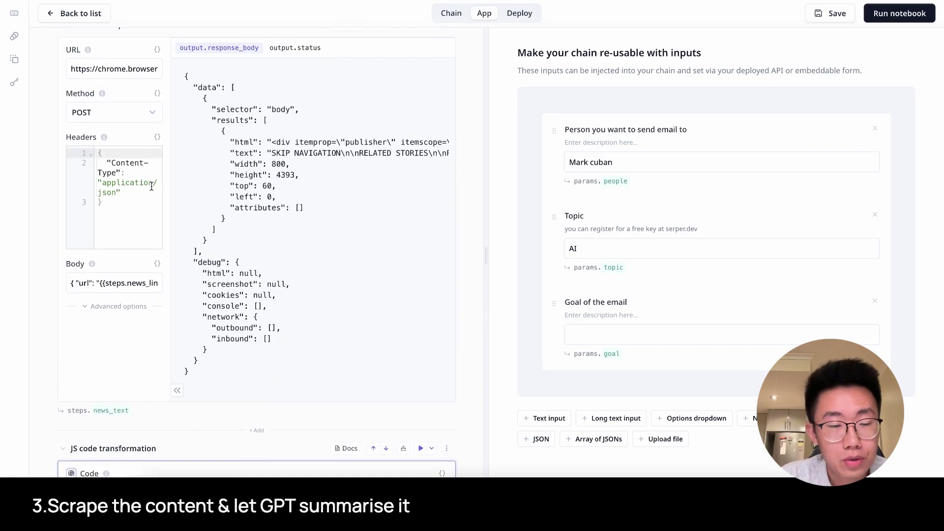
scroll(151, 186, down, 2)
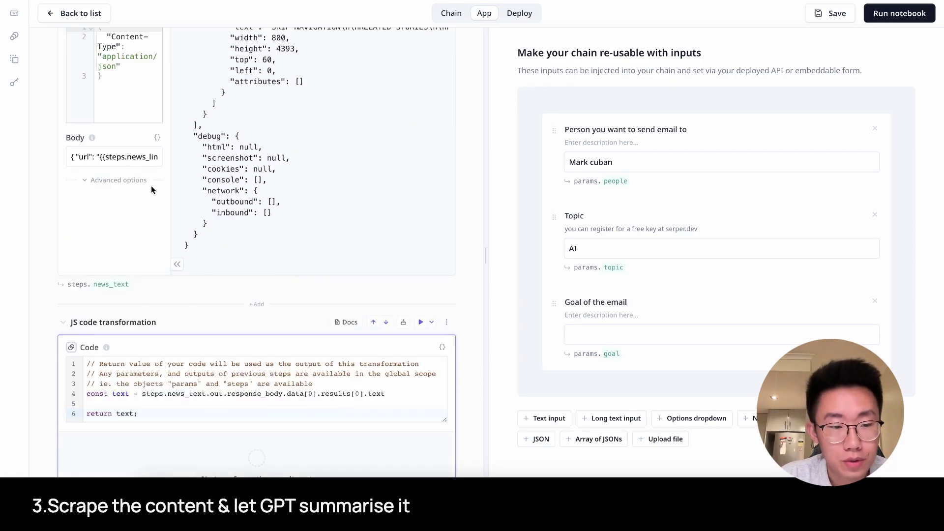
scroll(151, 189, up, 1)
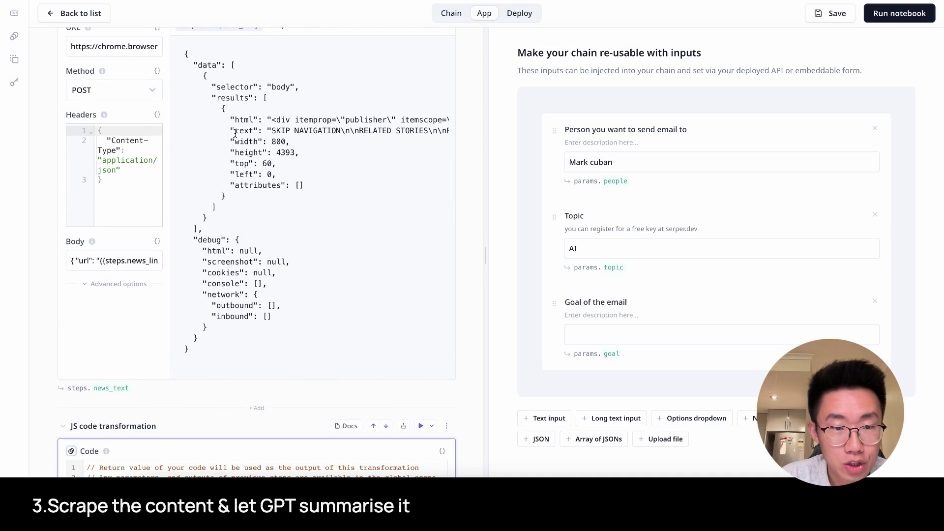
- Extract the article text in a JS code step returning data[0].results[0].text
drag(231, 129, 275, 130)
scroll(246, 162, down, 4)
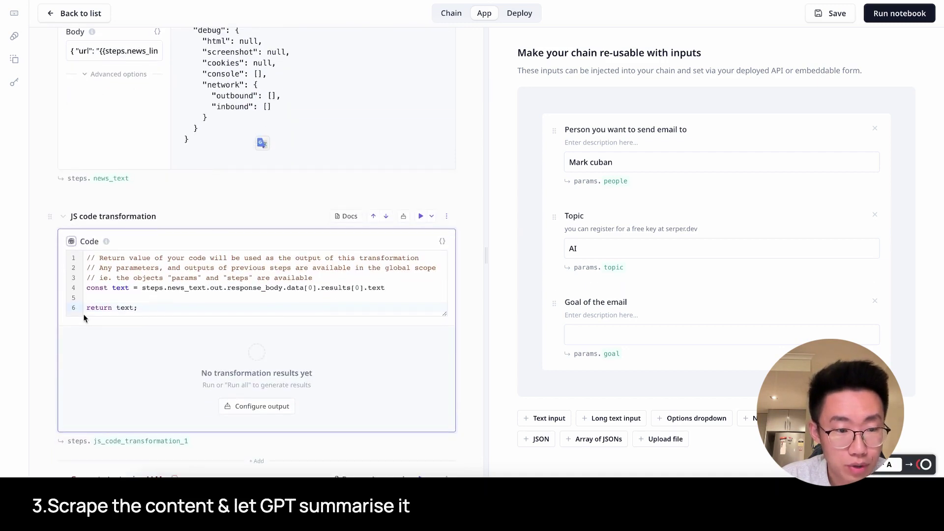
drag(86, 289, 280, 287)
scroll(199, 94, up, 5)
scroll(199, 93, down, 5)
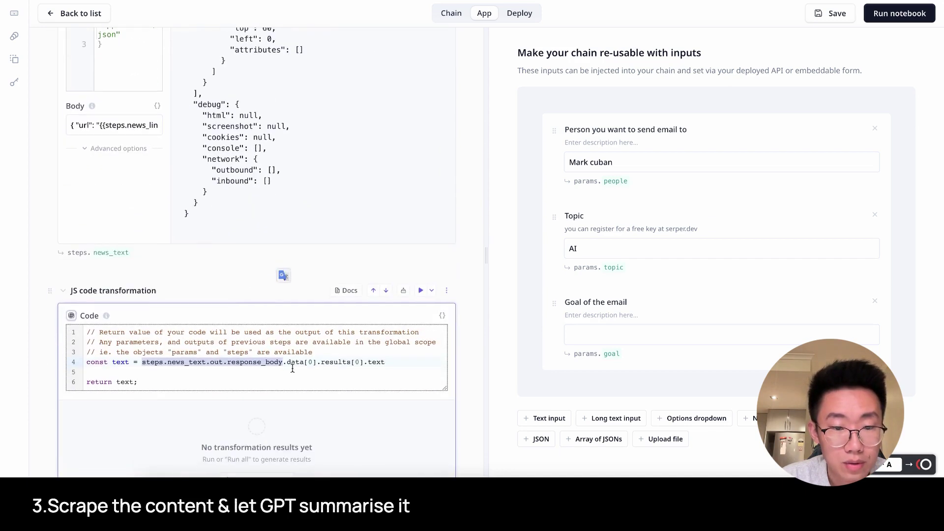
click(308, 362)
drag(309, 362, 385, 362)
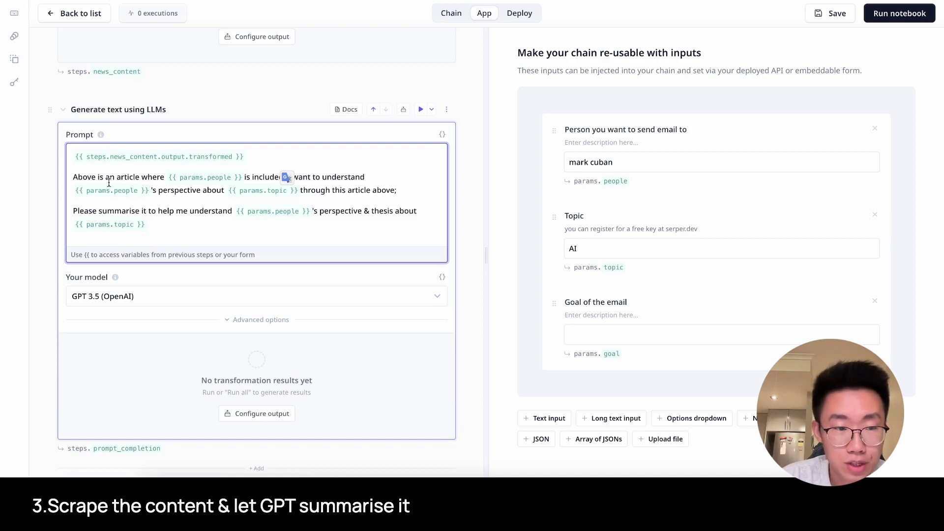
- Review the summary prompt asking for the person's perspective about the topic from the extracted article text
click(76, 158)
drag(86, 157, 229, 158)
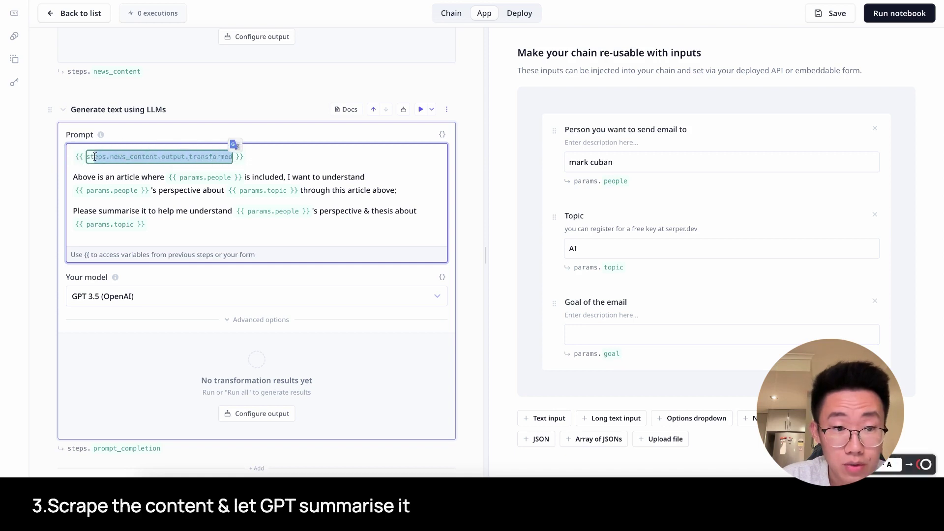
click(77, 176)
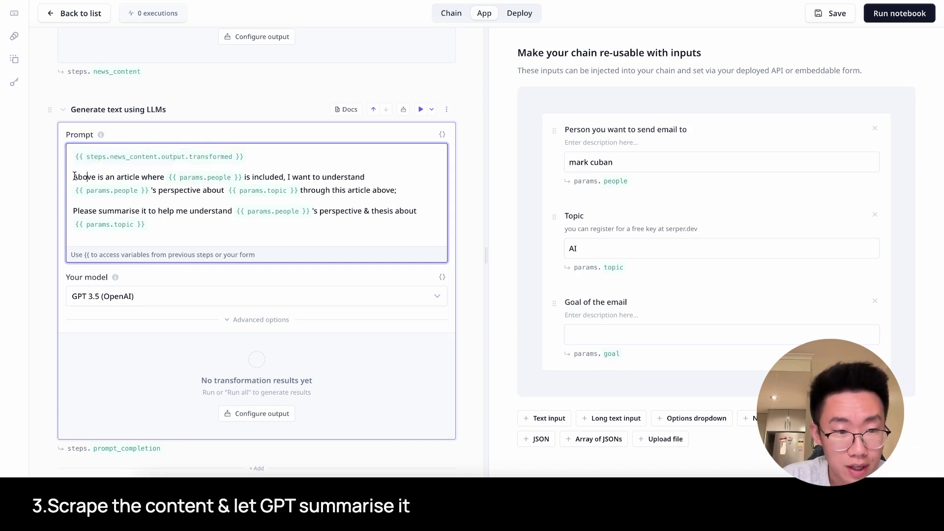
drag(75, 176, 290, 175)
click(290, 175)
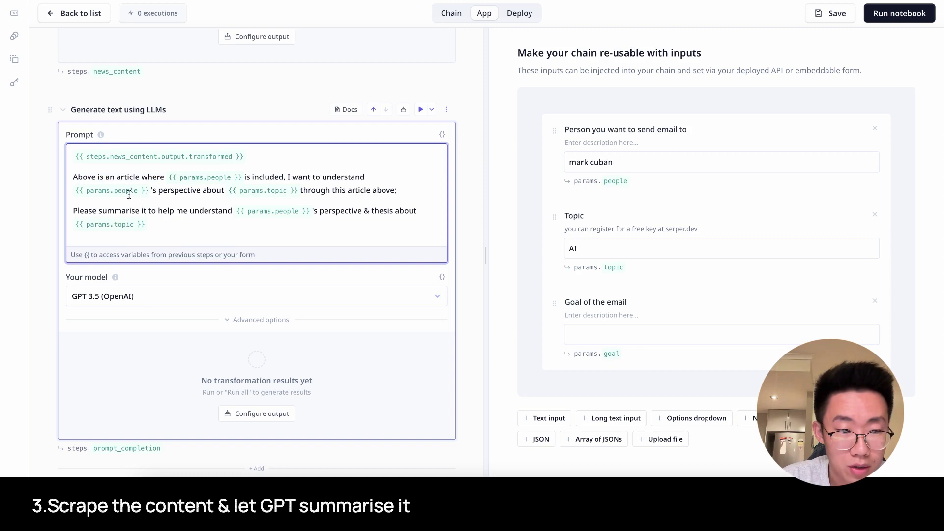
drag(157, 193, 227, 192)
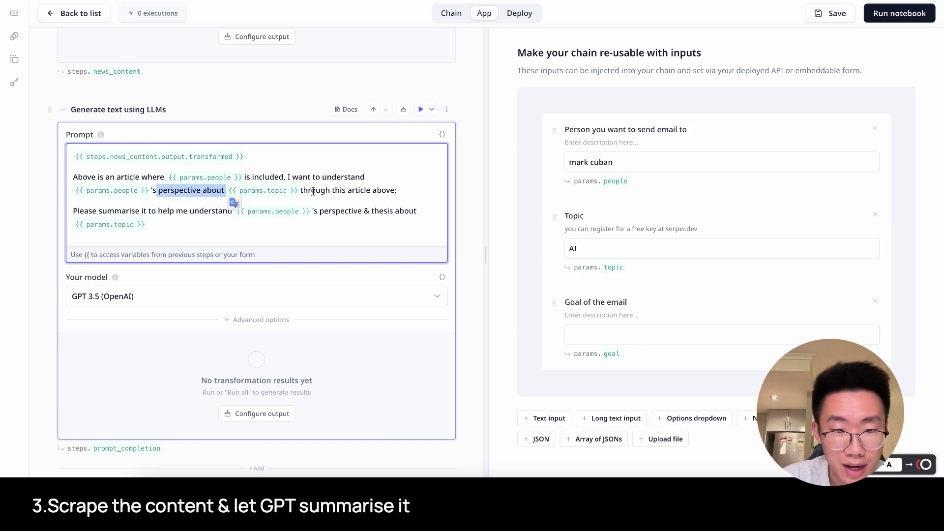
click(299, 195)
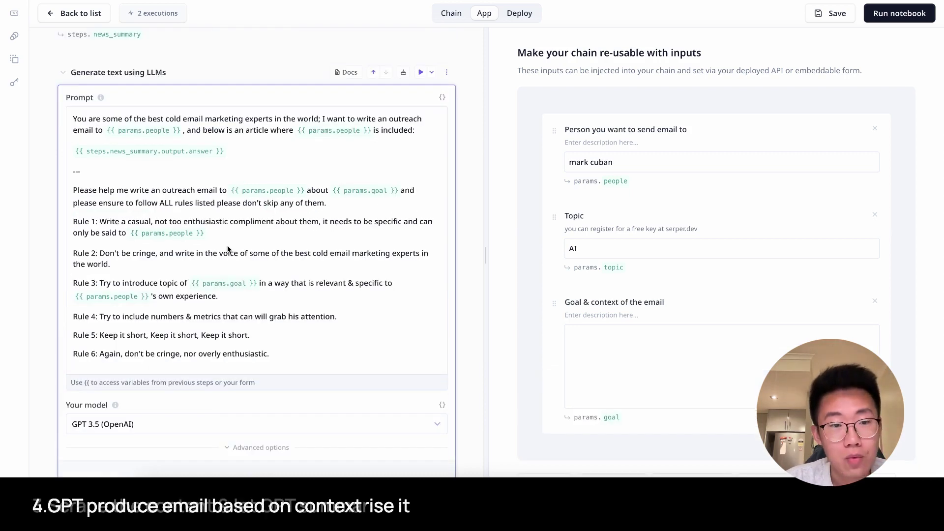
- Review the outreach prompt's role sentence, email request and rules, then focus the Goal & context input
scroll(214, 176, up, 3)
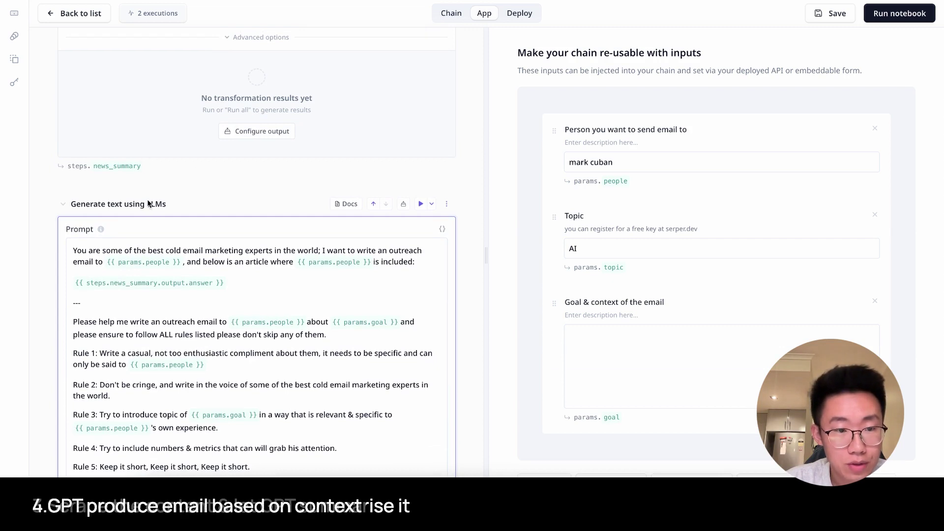
scroll(148, 203, down, 3)
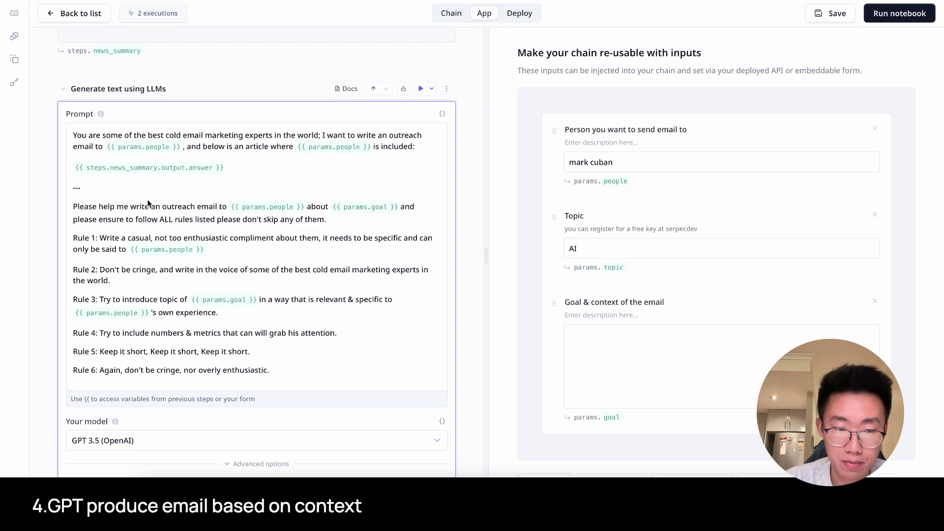
scroll(148, 204, down, 1)
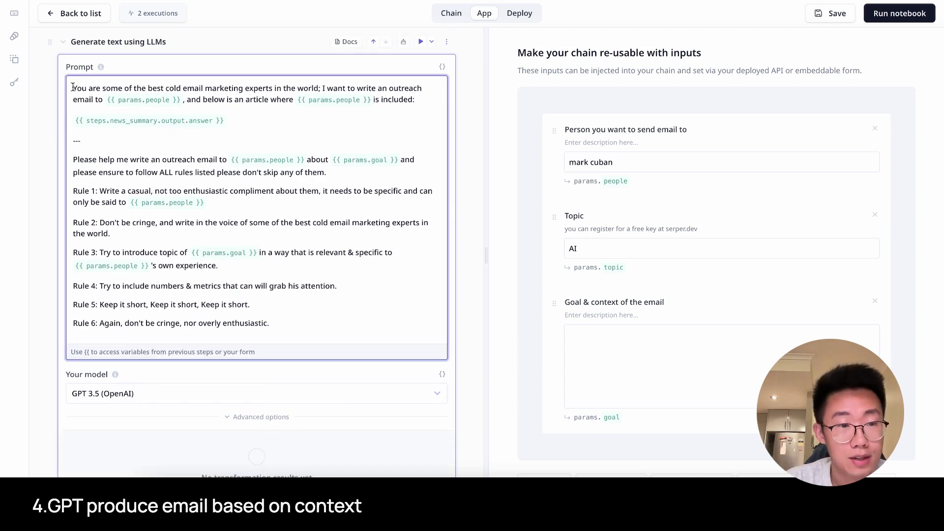
drag(73, 88, 321, 88)
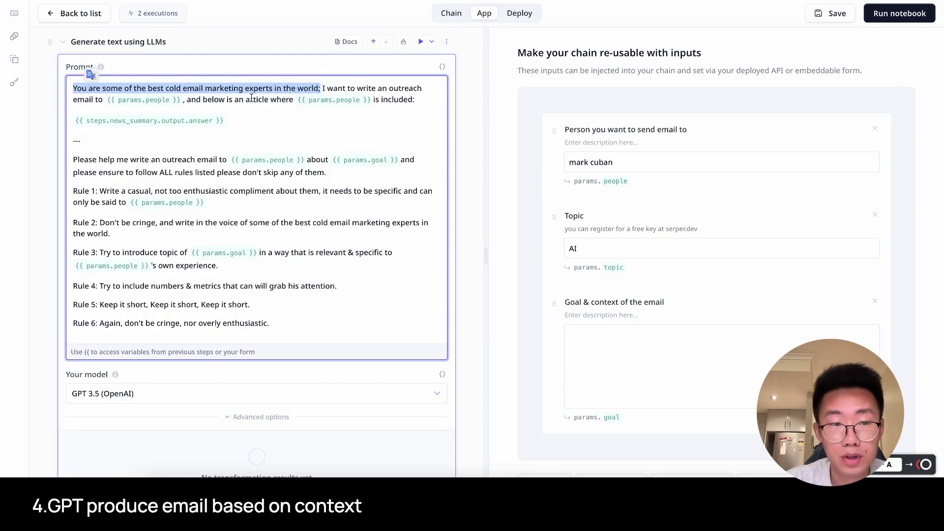
click(325, 88)
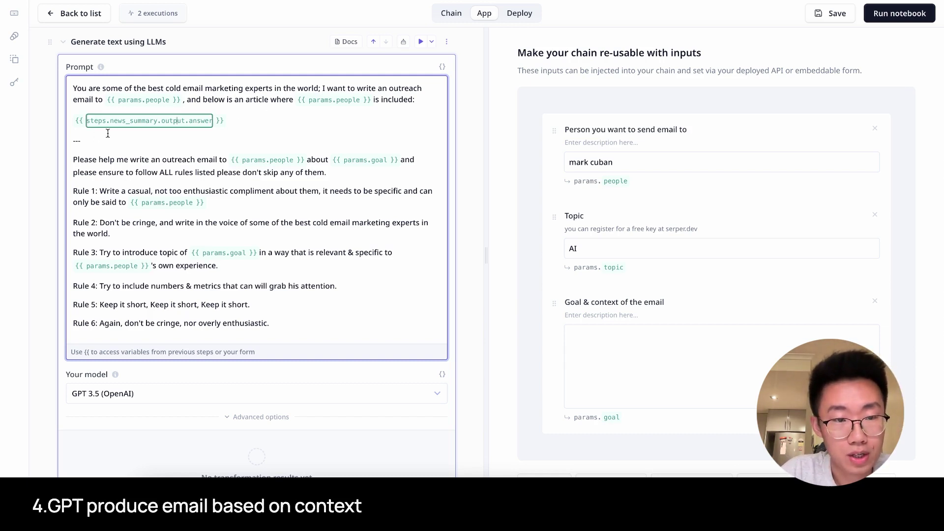
drag(73, 159, 281, 319)
click(282, 320)
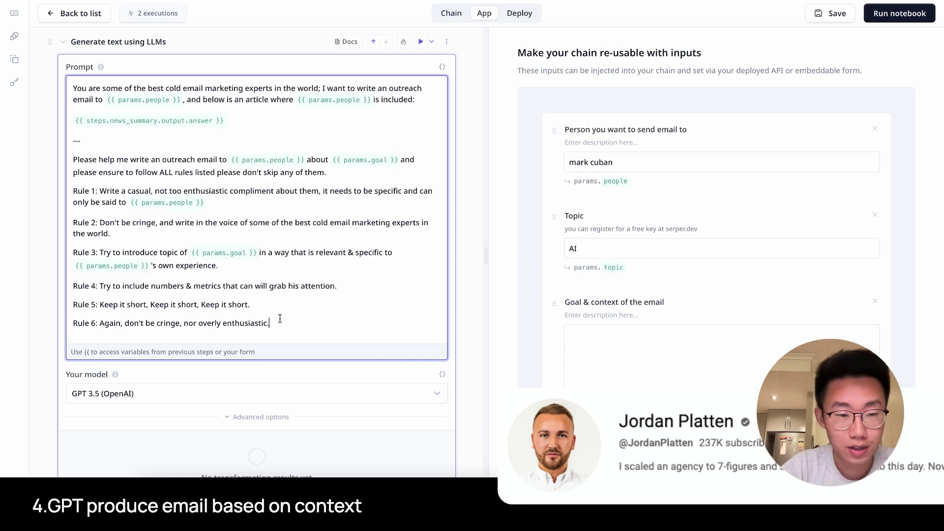
drag(72, 159, 404, 160)
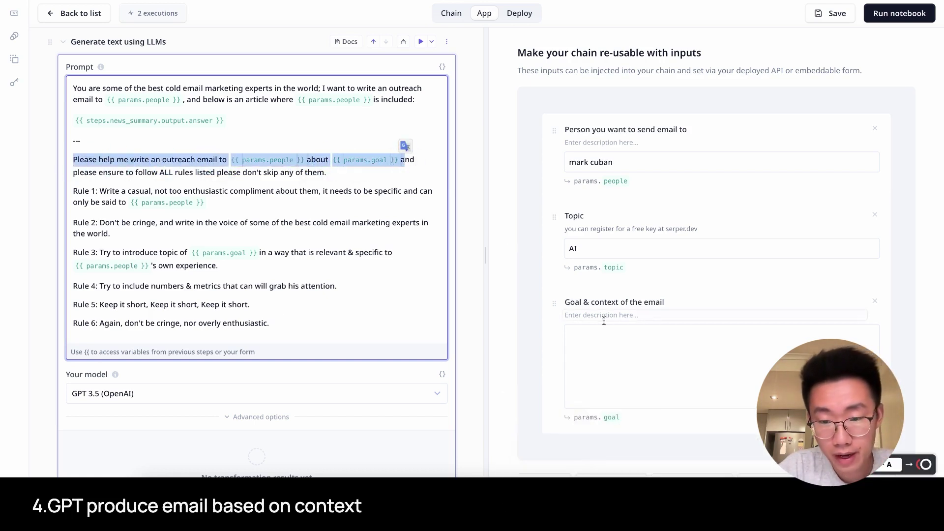
click(619, 333)
scroll(598, 362, down, 1)
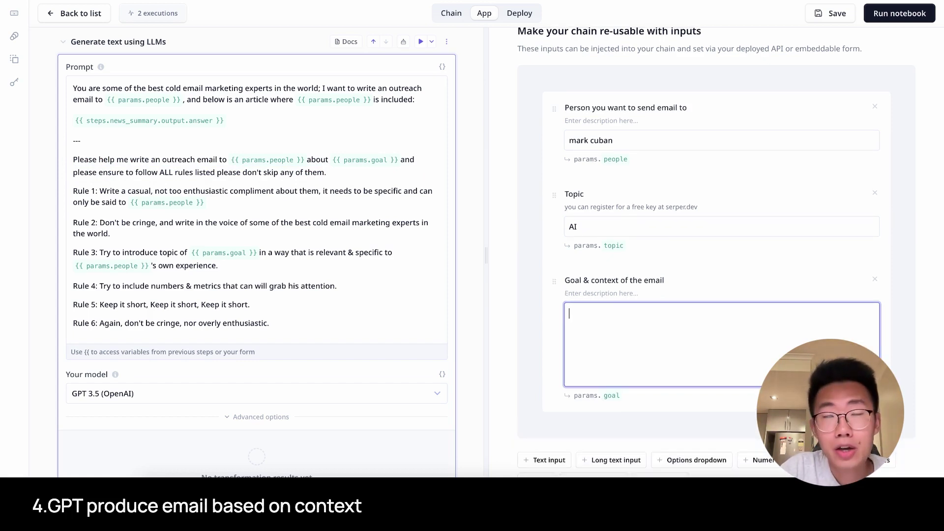
- Open jasper.ai in a new maximised Chrome window
key(super+n)
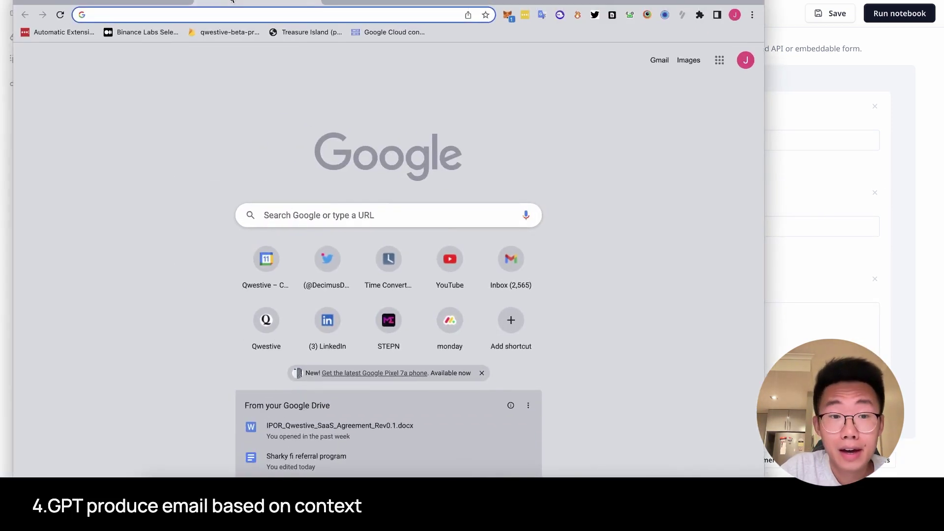
drag(232, 2, 253, 15)
double_click(334, 22)
text(jasper.ai)
key(Return)
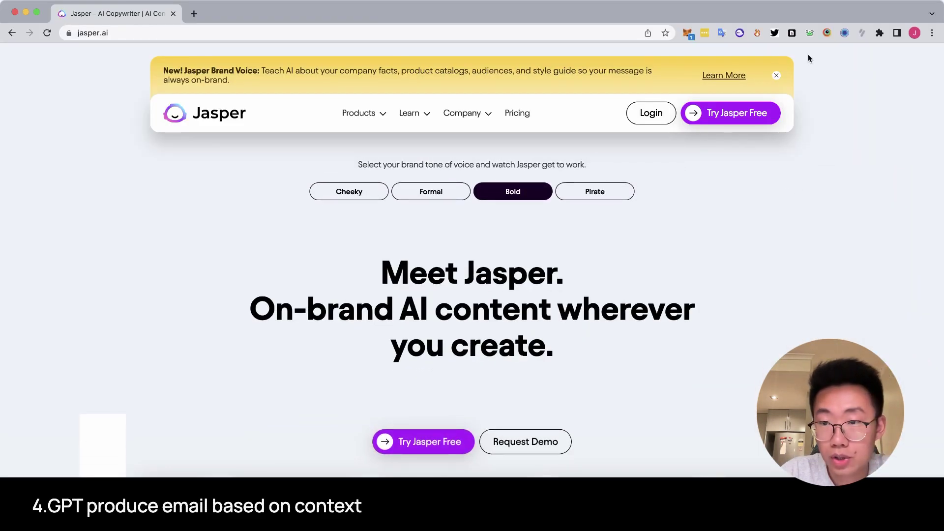
- In Dust, attach the Jasper tab with [[ and ask 'Give me a nice & good pitch about jasper ai'
click(862, 34)
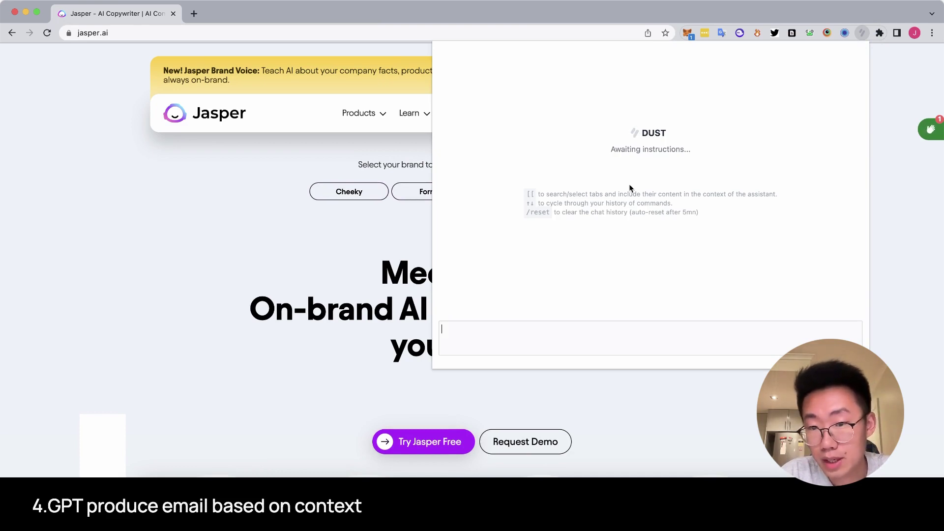
text([[)
key(Return)
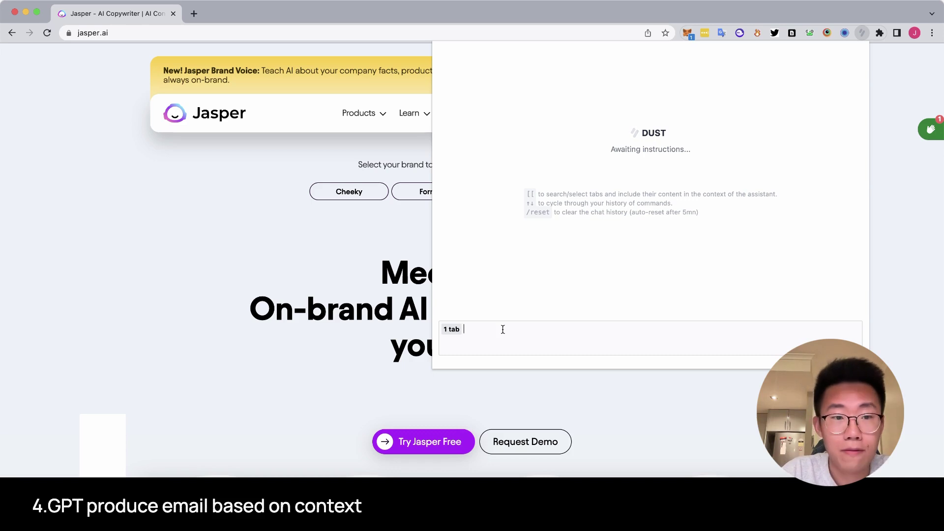
scroll(290, 312, down, 10)
scroll(291, 311, up, 10)
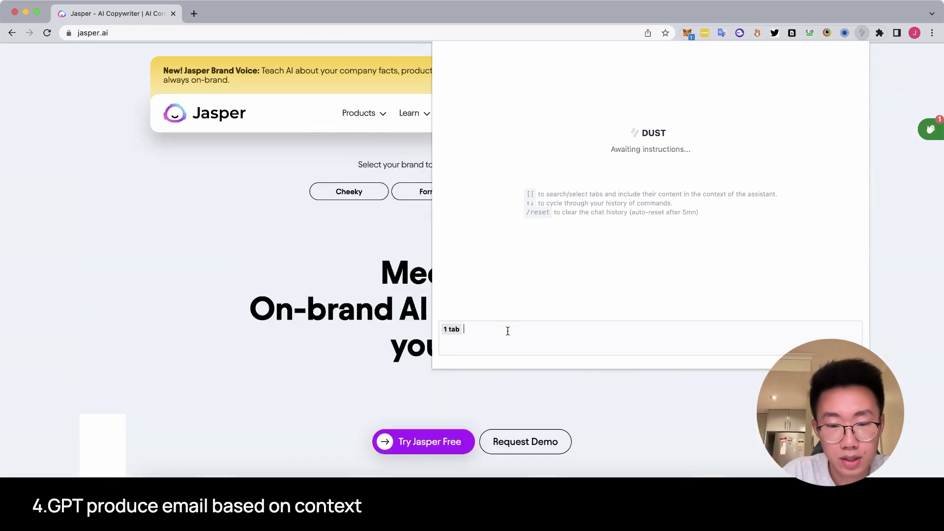
text(Give me)
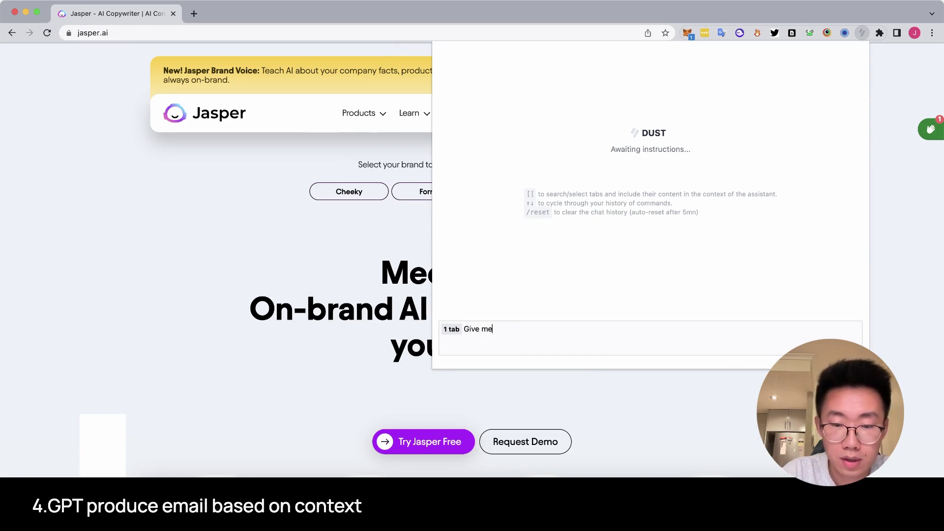
text( a nice & go)
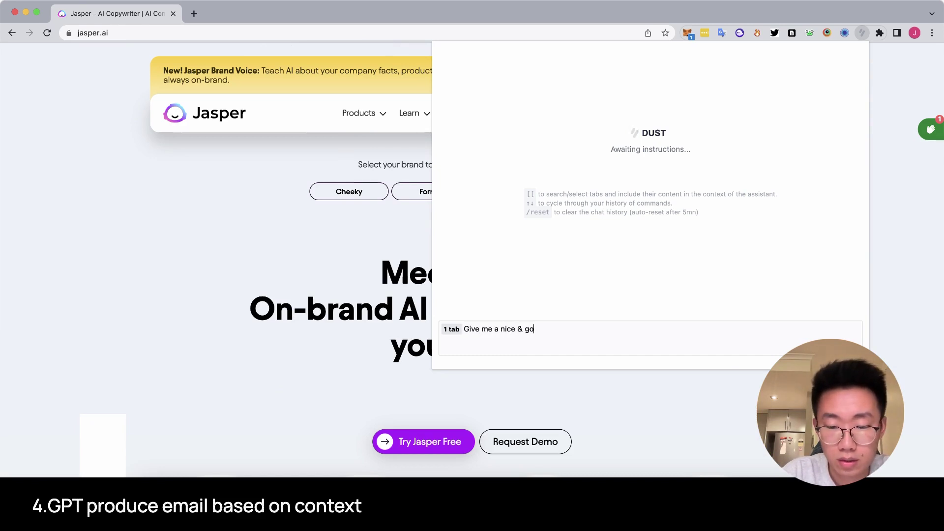
text(od pitch about jasper ai)
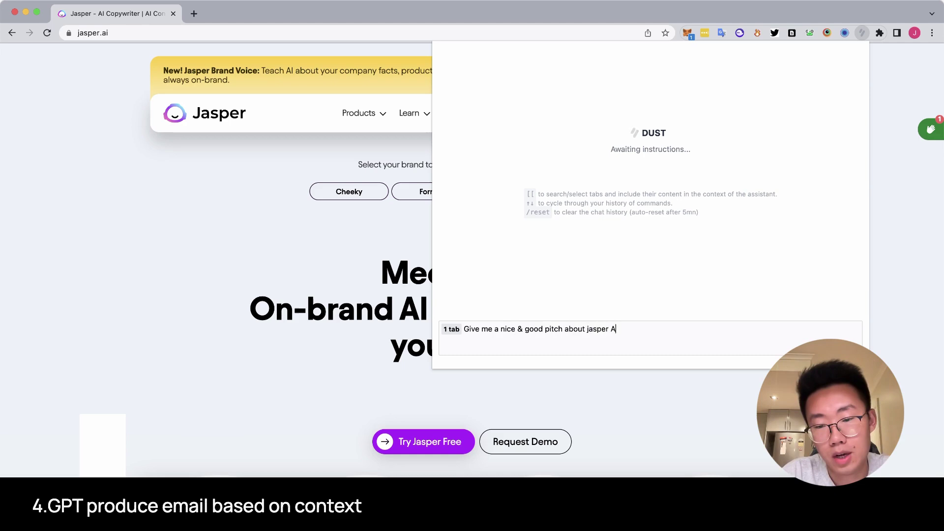
key(Return)
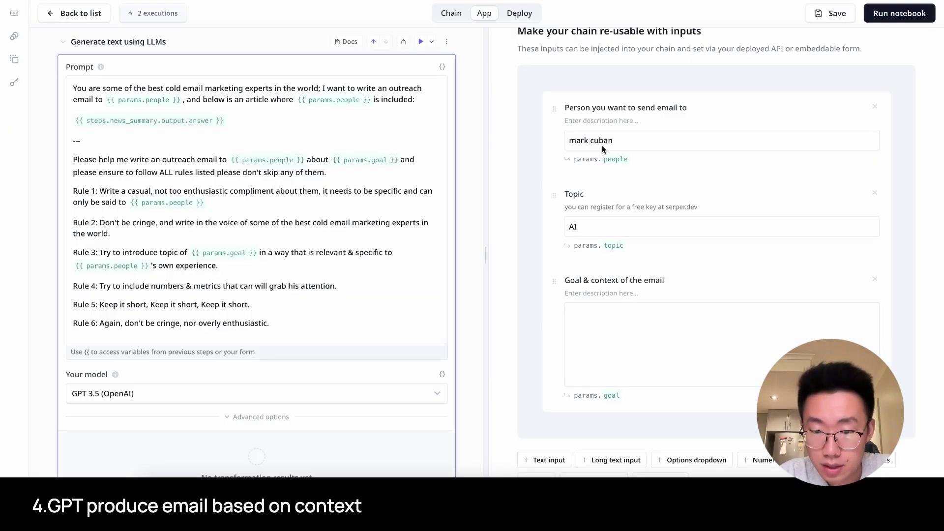
- Set the goal to getting angel investment for the startup Jasper and paste Jasper's product description
click(604, 337)
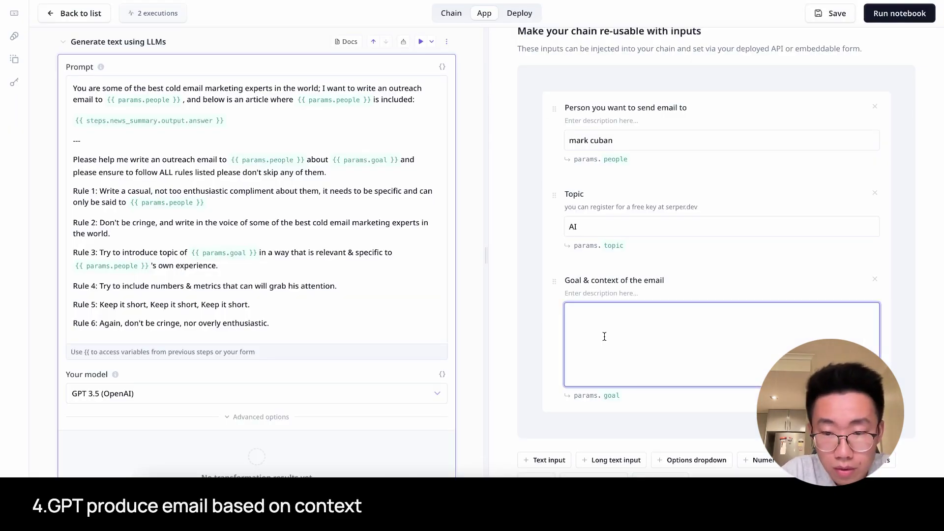
text(to get angel i)
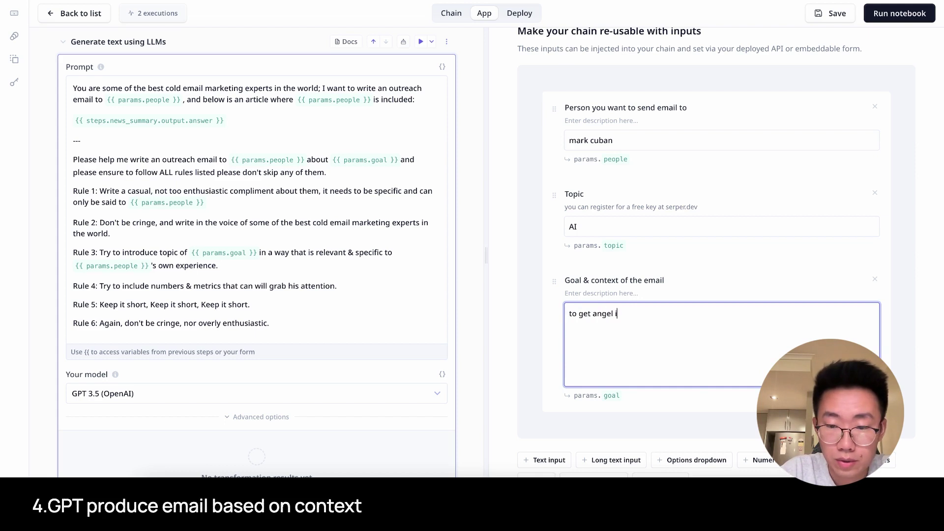
text(nvestmet for my AI startup ca)
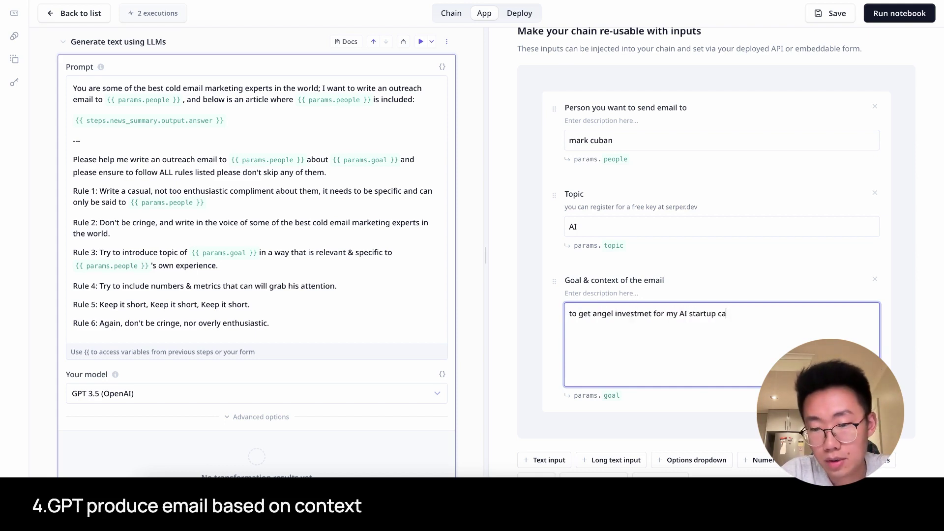
text(lled jasper, below is the )
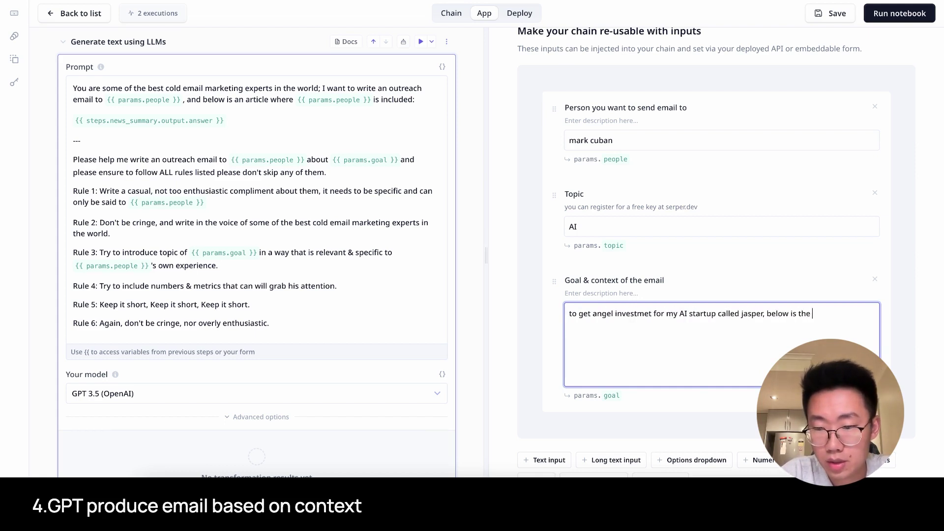
text(descripti)
key(ctrl+v)
scroll(297, 295, down, 1)
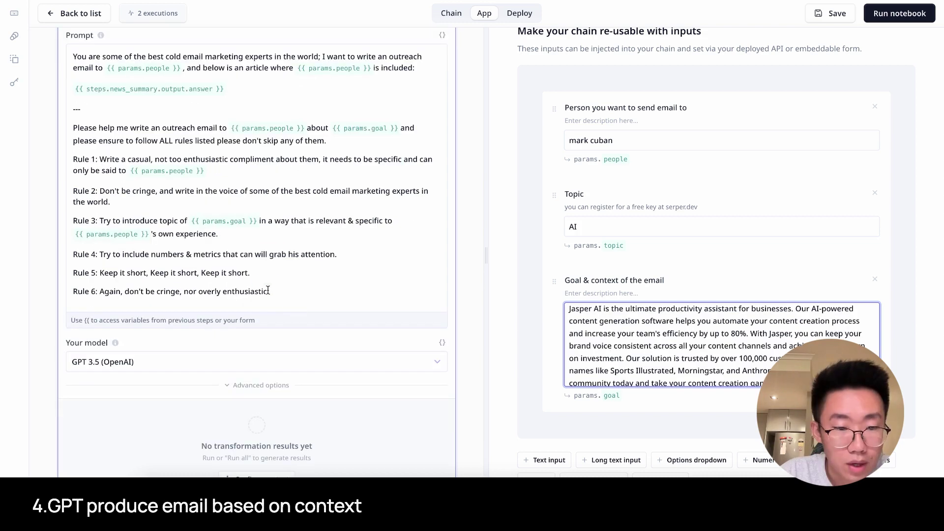
- Review the prompt's outreach request line and its instruction to follow all rules
click(297, 281)
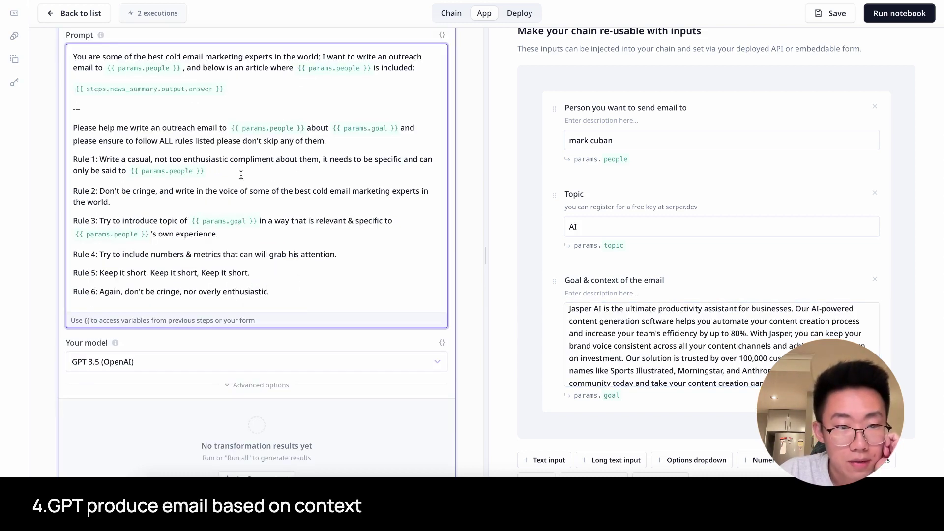
drag(74, 130, 404, 119)
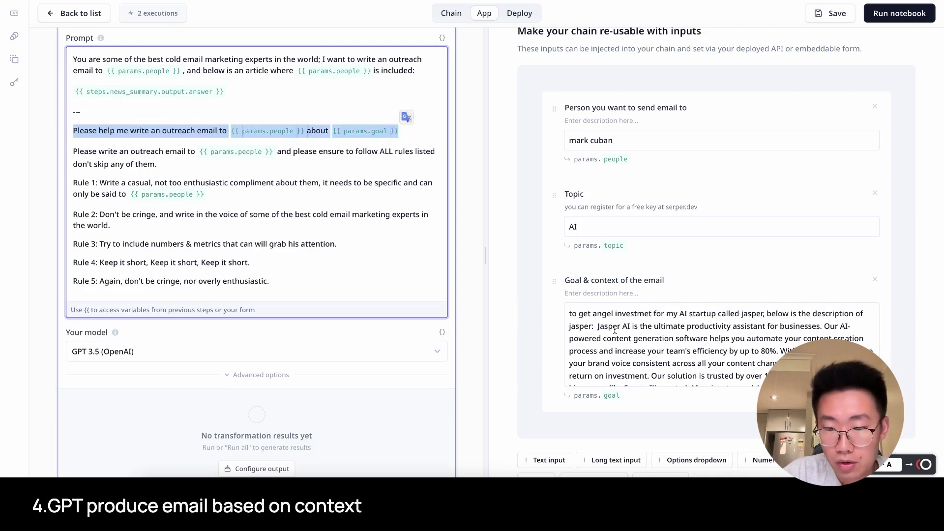
drag(78, 151, 157, 162)
click(143, 165)
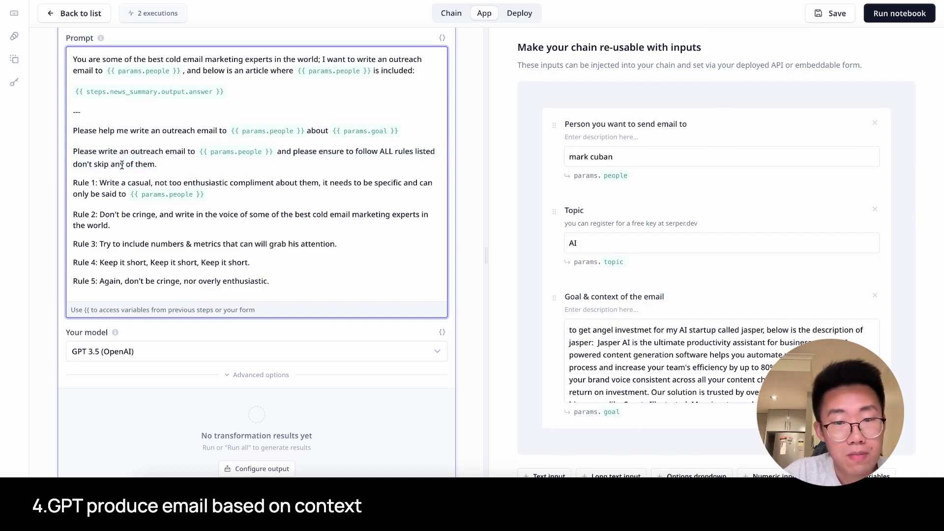
- Go through the five prompt rules: compliment, Rule 2, numbers, keeping it short, and Rule 5
triple_click(74, 182)
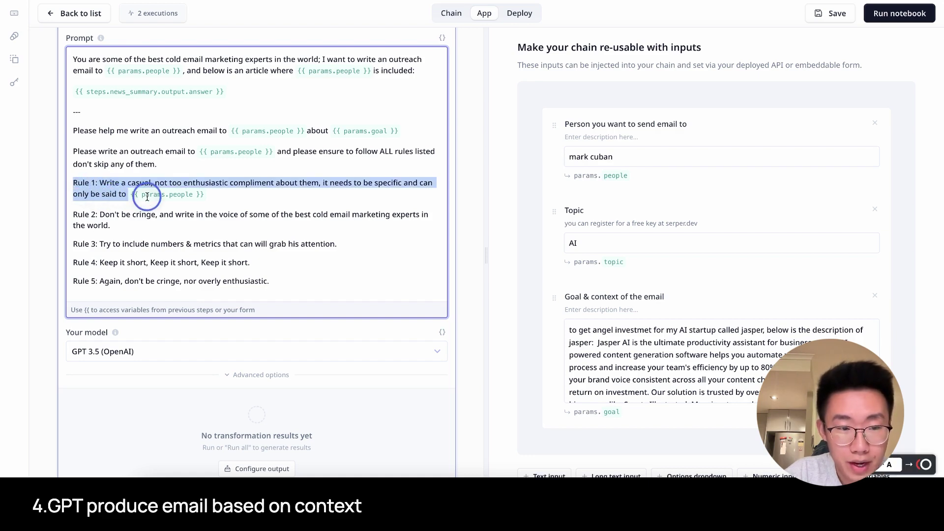
click(100, 183)
drag(100, 183, 194, 190)
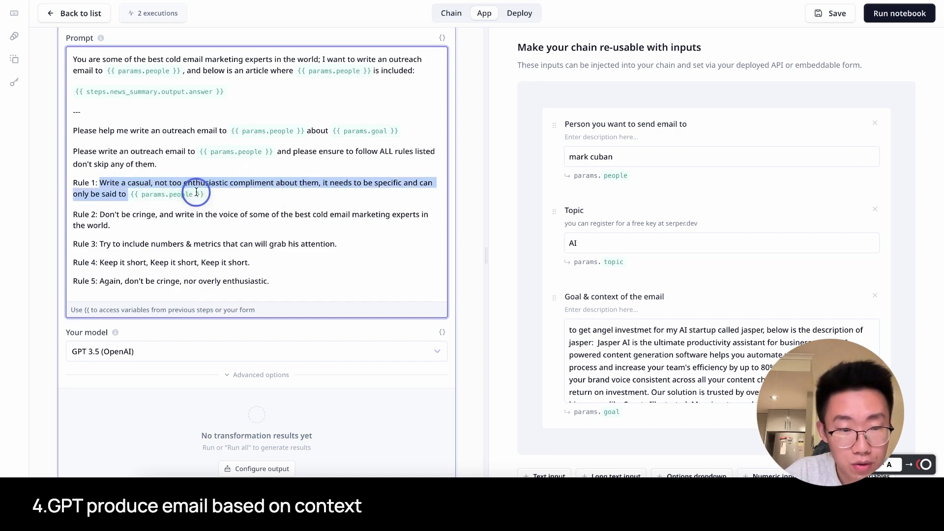
drag(100, 214, 293, 220)
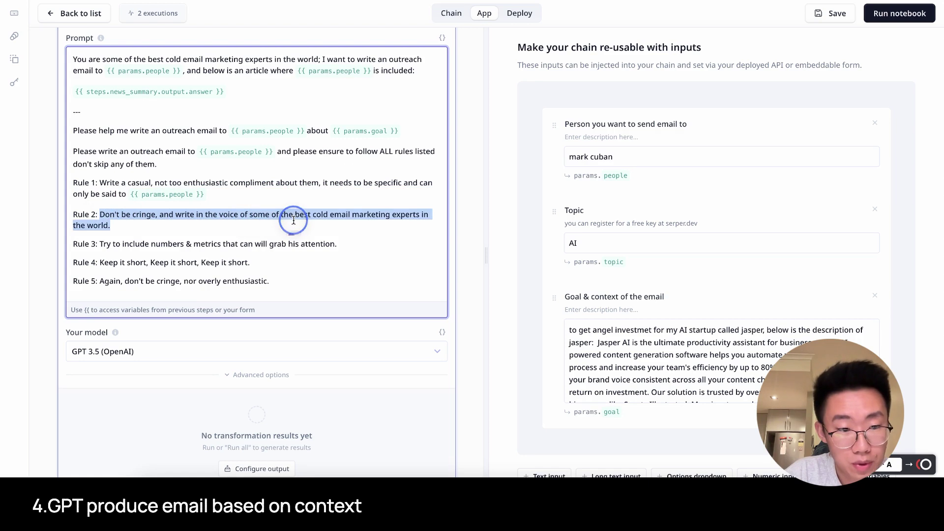
drag(100, 244, 330, 244)
drag(135, 262, 221, 259)
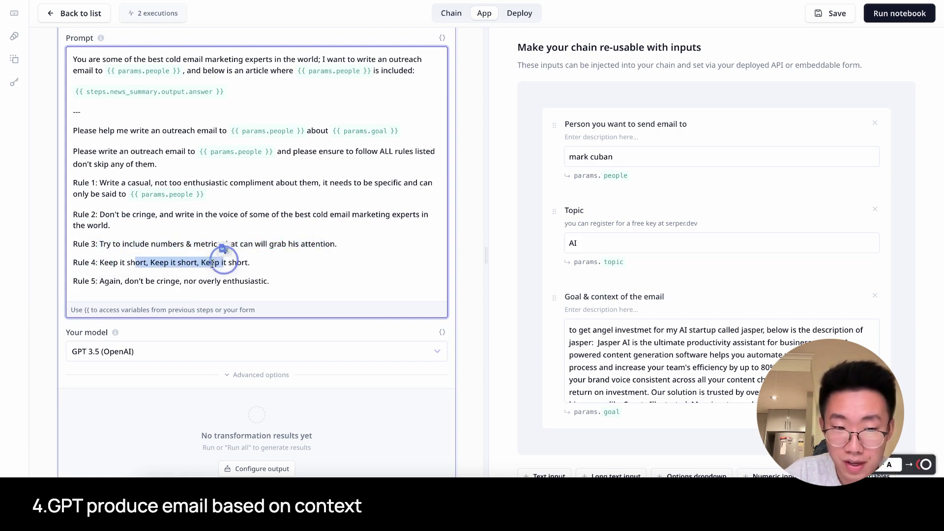
click(169, 273)
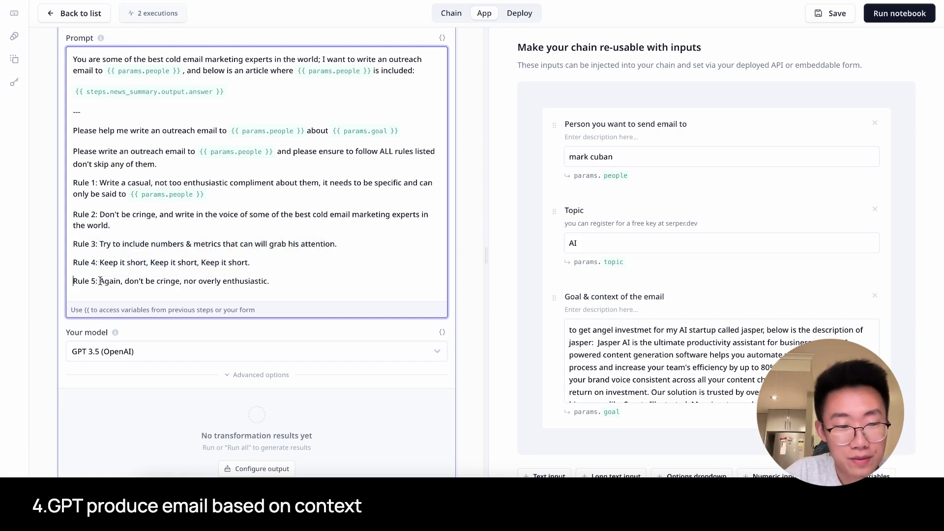
drag(100, 280, 255, 280)
scroll(255, 281, down, 2)
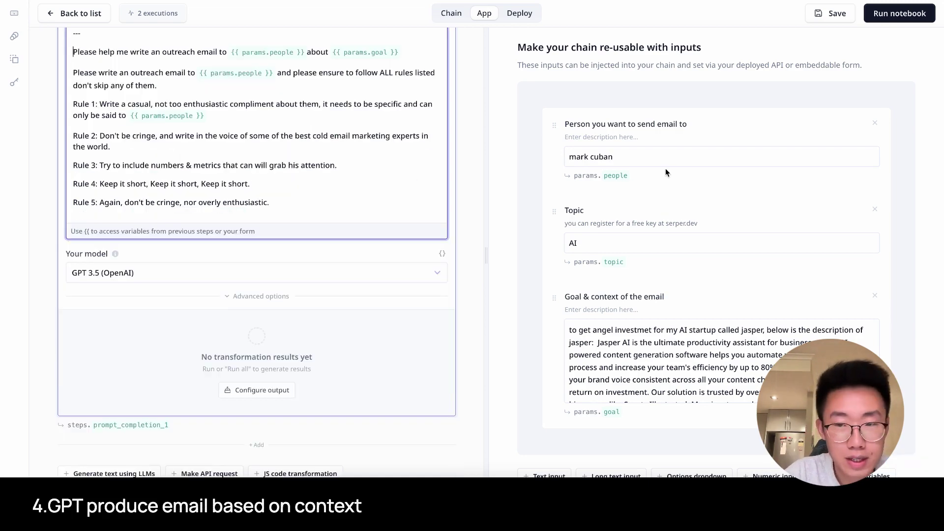
- Run the notebook and read the generated angel-investment outreach email in the Chain output
click(892, 14)
scroll(197, 295, down, 8)
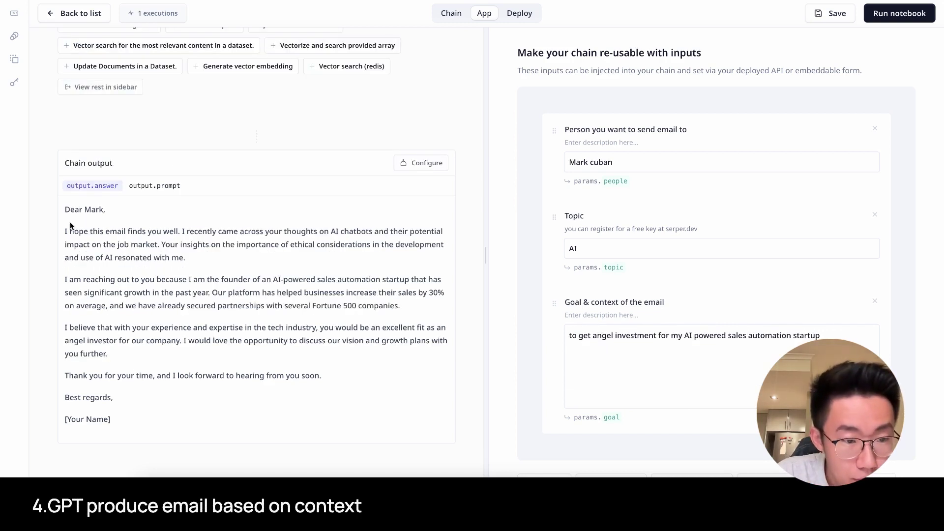
mouse_move(67, 231)
mouse_down()
mouse_move(396, 230)
mouse_move(322, 244)
mouse_move(137, 241)
mouse_move(377, 243)
mouse_move(141, 258)
mouse_move(168, 257)
mouse_move(64, 228)
mouse_up()
click(174, 260)
click(99, 234)
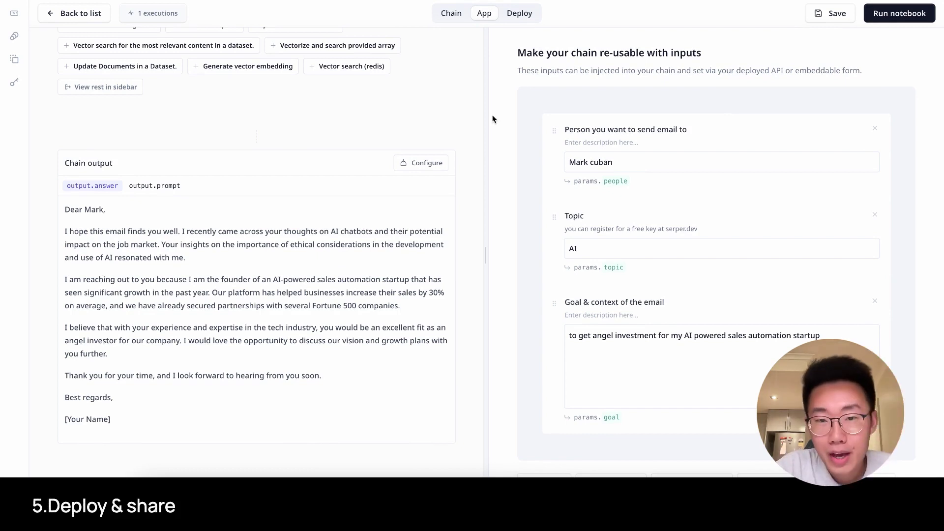
- Deploy the chain from the Deploy tab and open its shareable 'cold email gpt' form
click(518, 14)
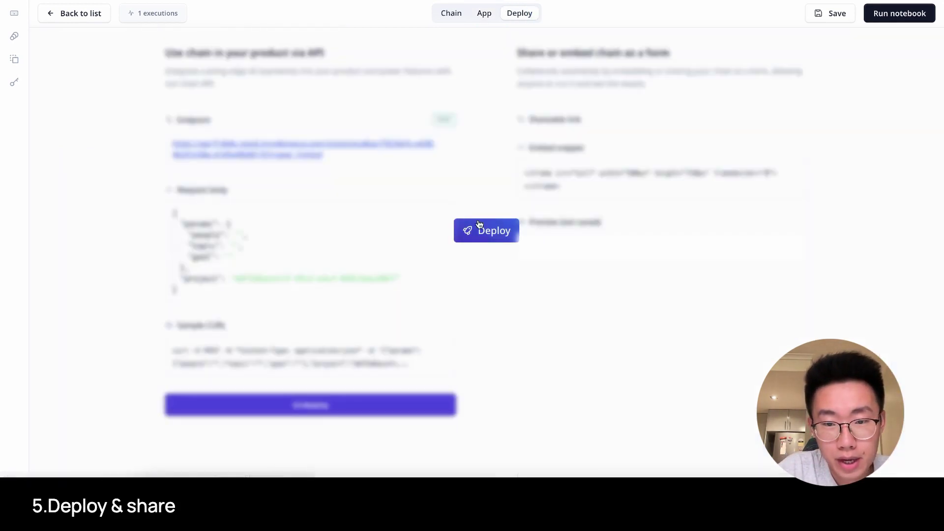
click(487, 240)
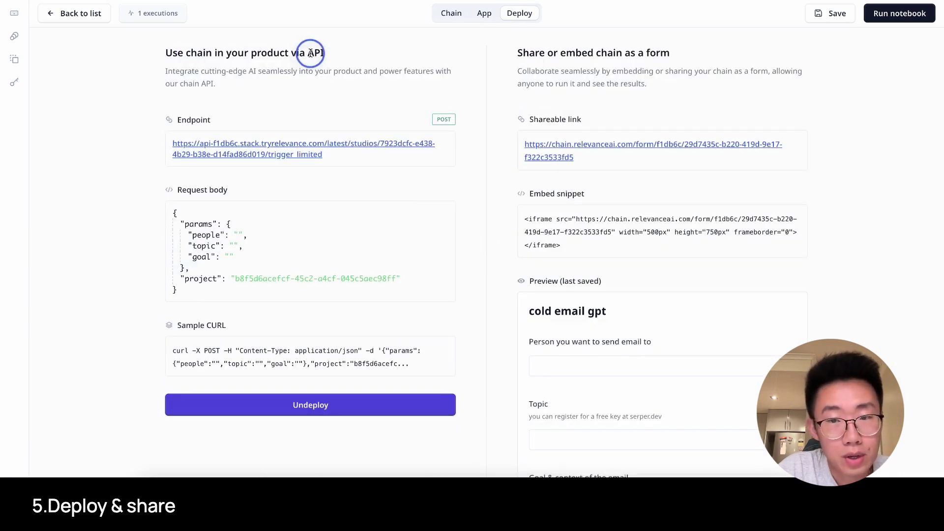
click(560, 146)
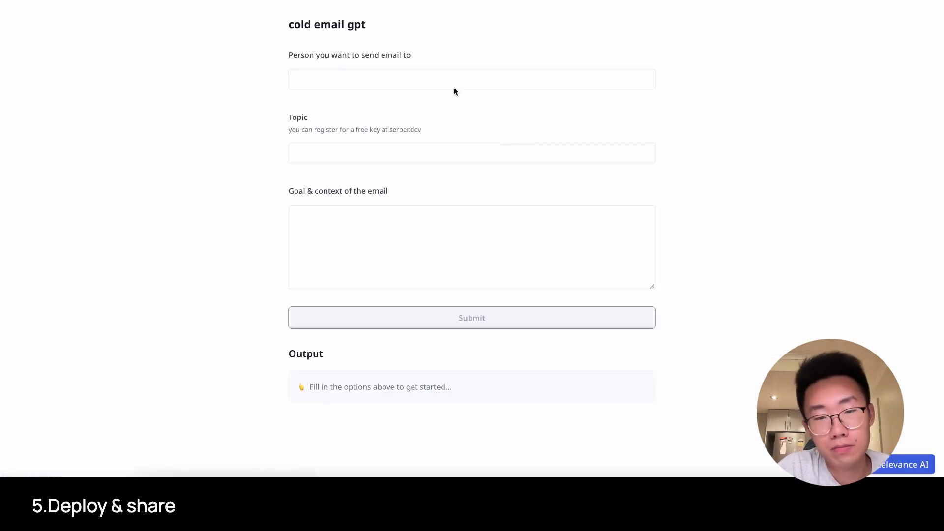
- Fill in the recipient, topic AI and angel-investment goal, submit, and read the email output
click(453, 87)
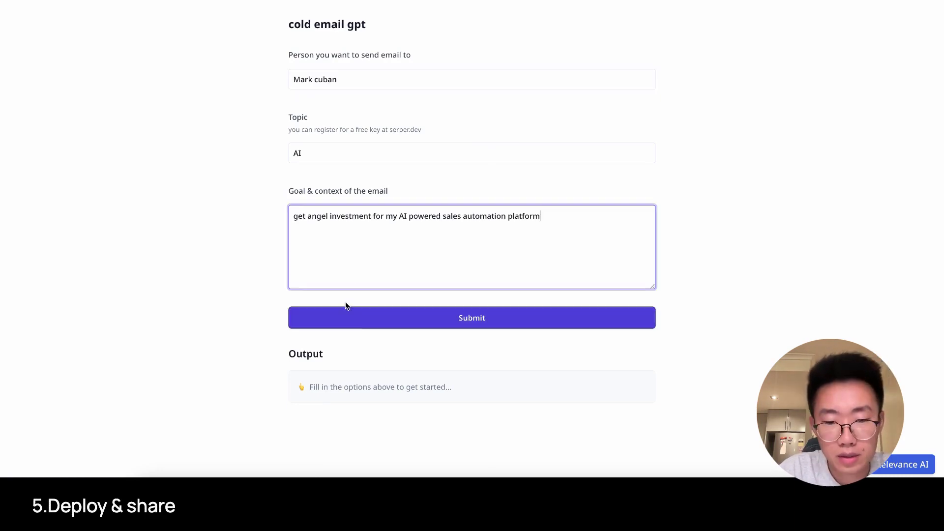
click(347, 311)
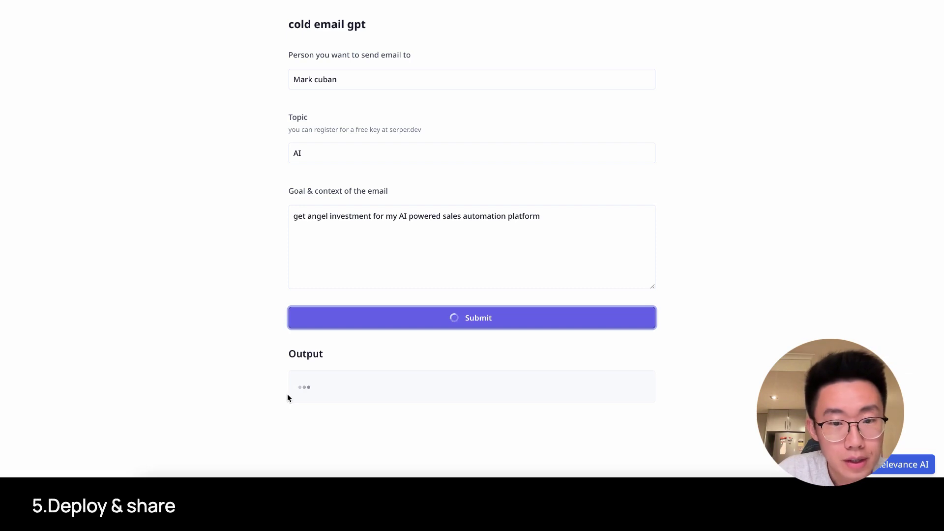
scroll(287, 394, down, 5)
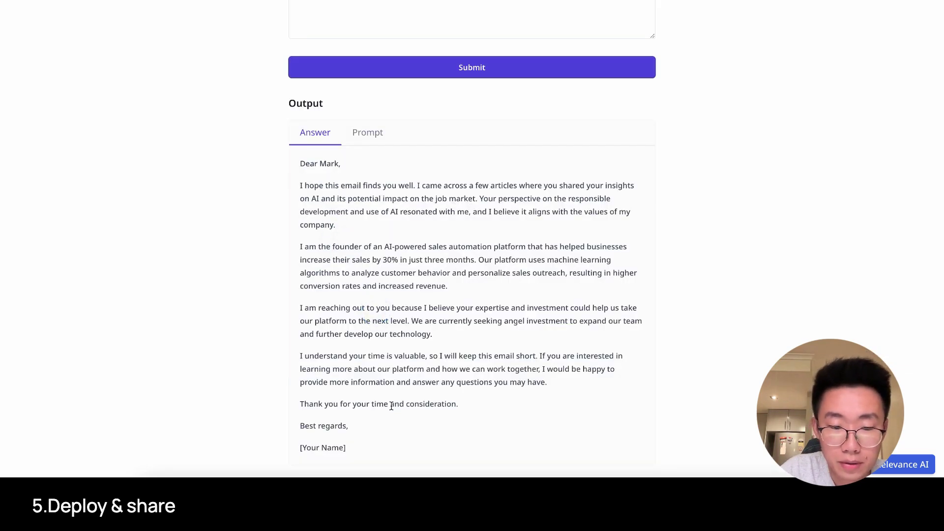